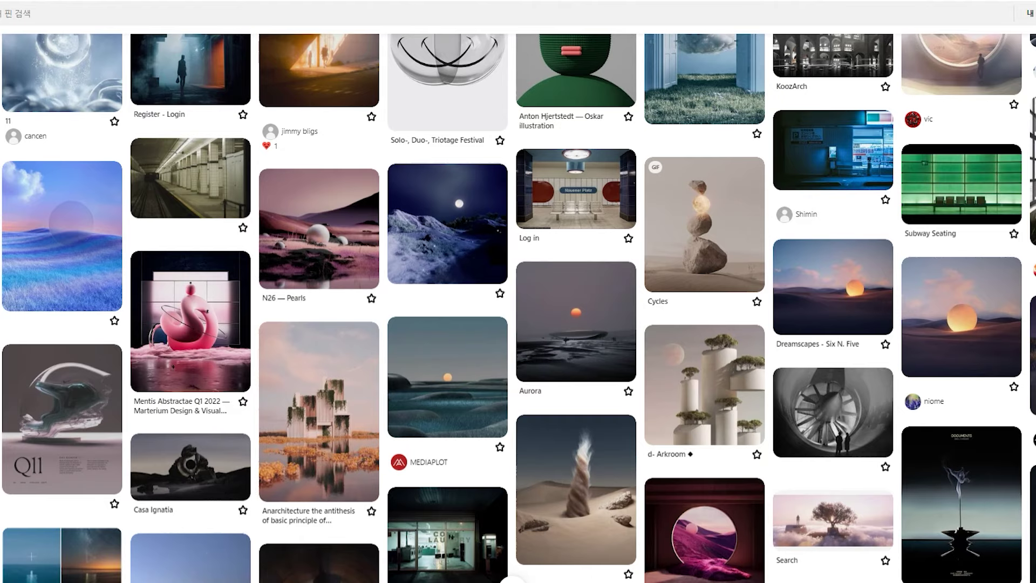
Browse the N26 — Pearls and Procedural Study landscape pins and their related images.
left_click(344, 236)
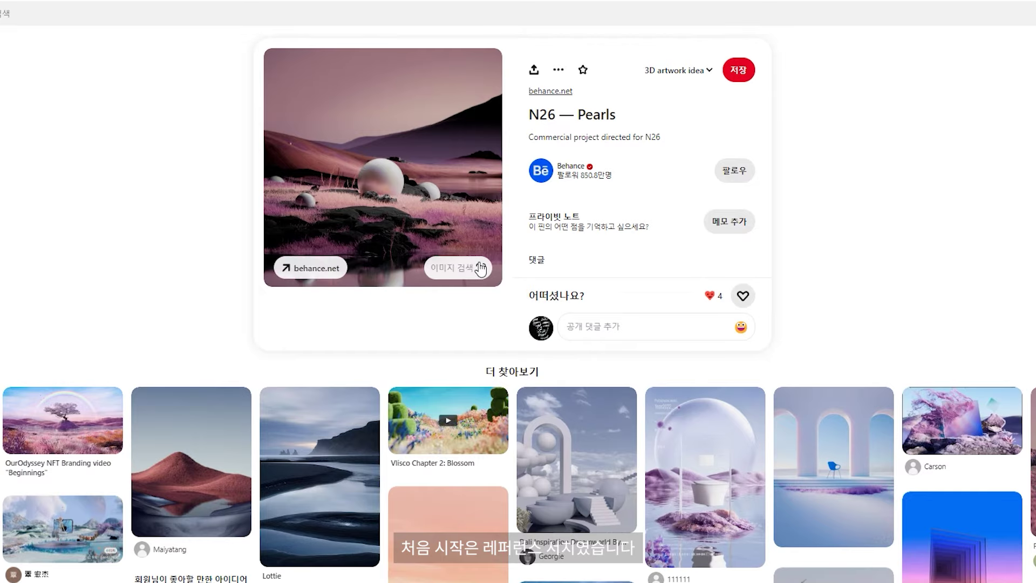
scroll(345, 378, "down", 2)
scroll(363, 387, "down", 4)
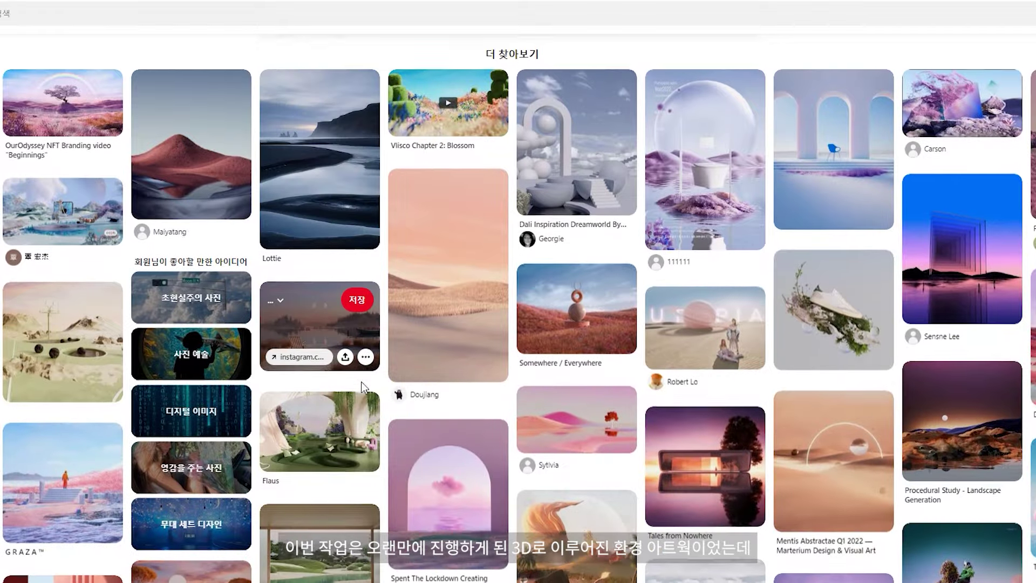
scroll(363, 387, "down", 3)
scroll(255, 381, "down", 2)
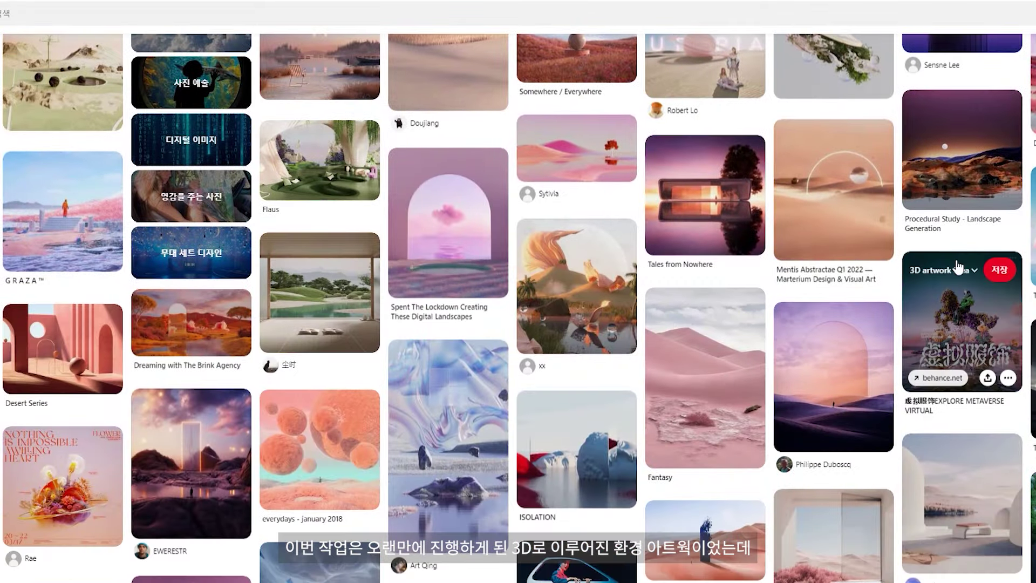
left_click(955, 157)
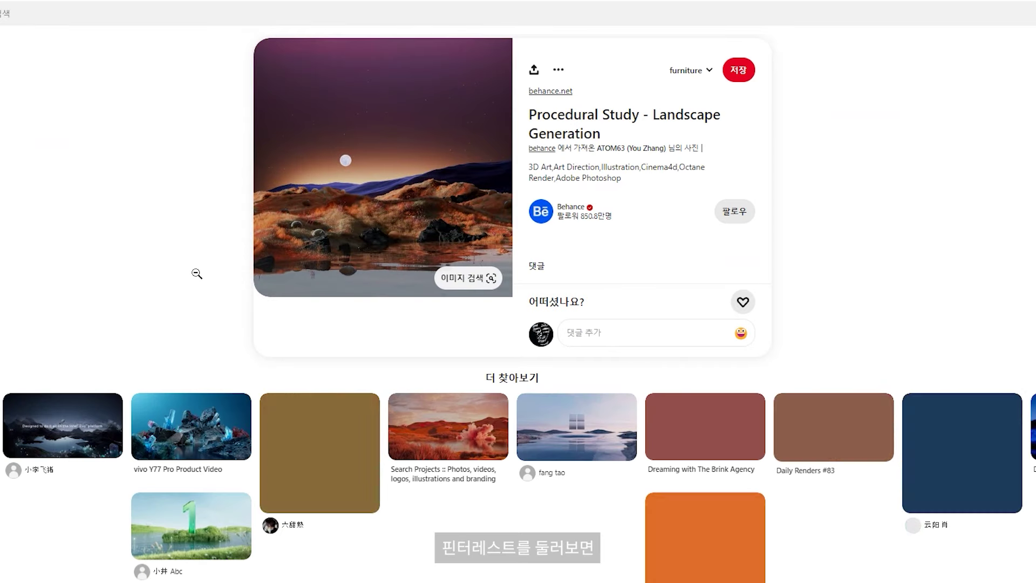
scroll(694, 449, "down", 1)
scroll(692, 444, "down", 2)
Look through the blue moonlit landscape and MEDIAPLOT orange sun pins for references.
left_click(965, 351)
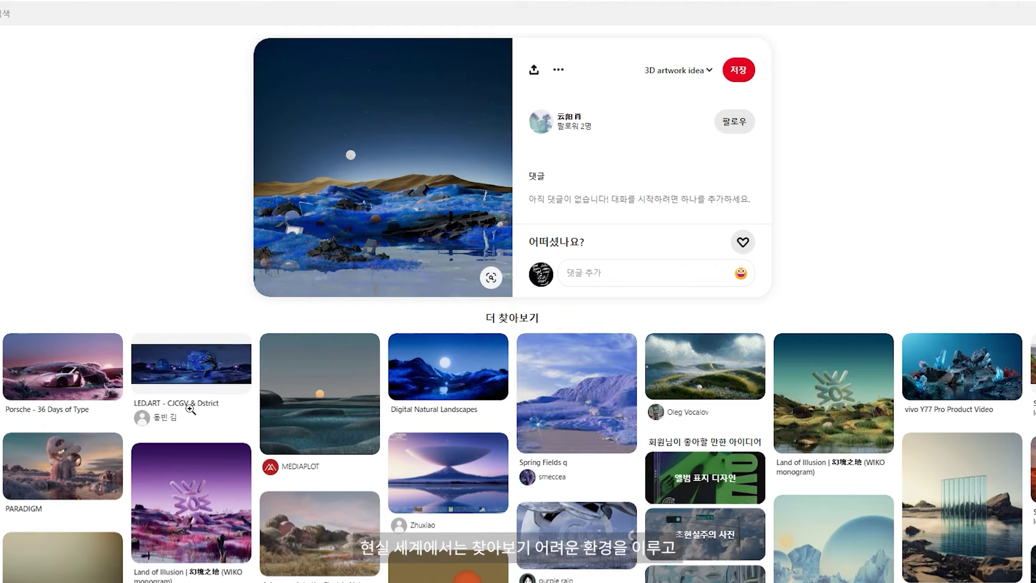
left_click(319, 409)
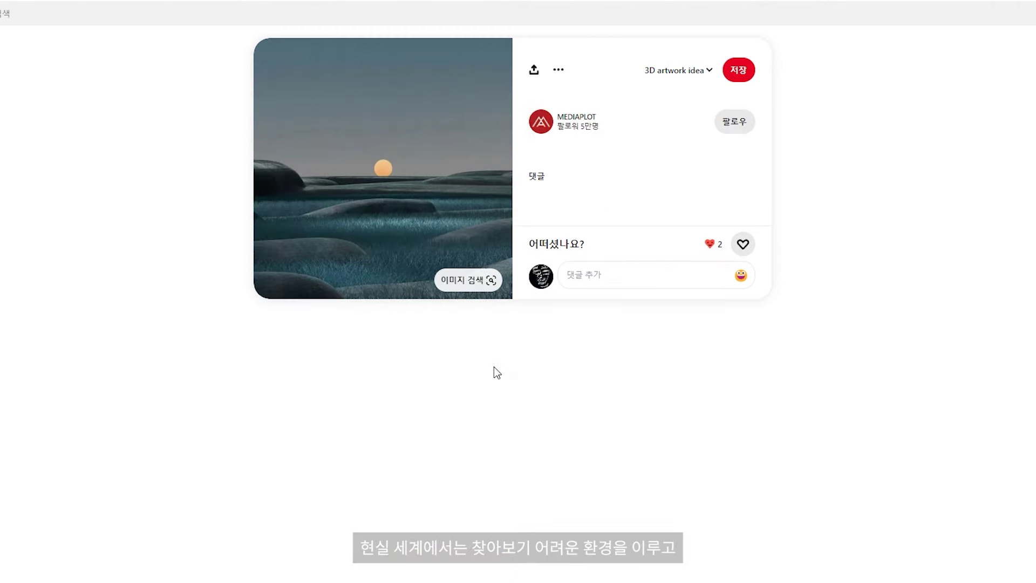
scroll(864, 367, "down", 3)
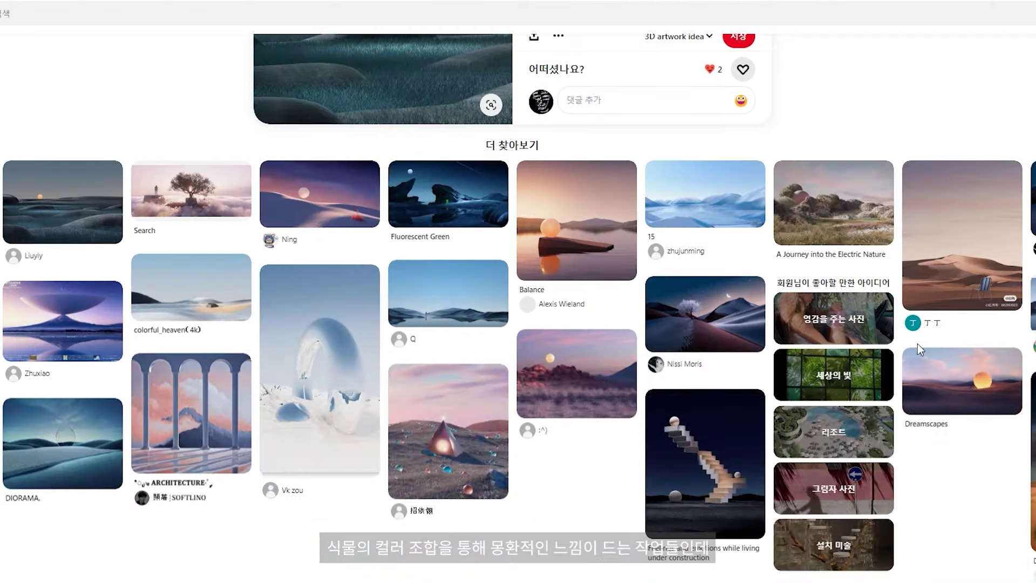
scroll(918, 345, "down", 2)
scroll(864, 351, "down", 2)
scroll(865, 351, "down", 3)
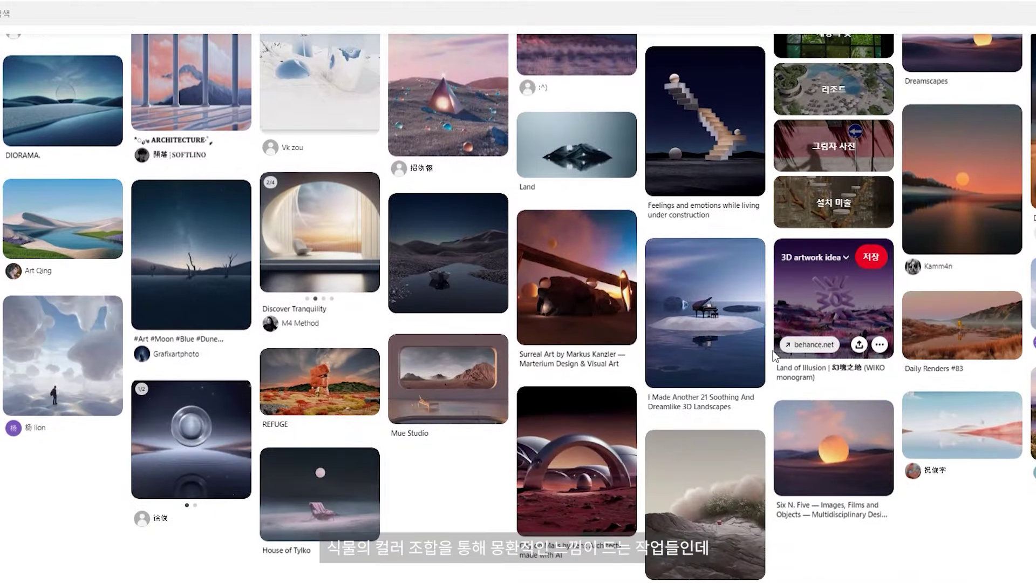
Review the Six N. Five glowing sphere pin's related images, then add a Landscape object in Cinema 4D.
left_click(810, 462)
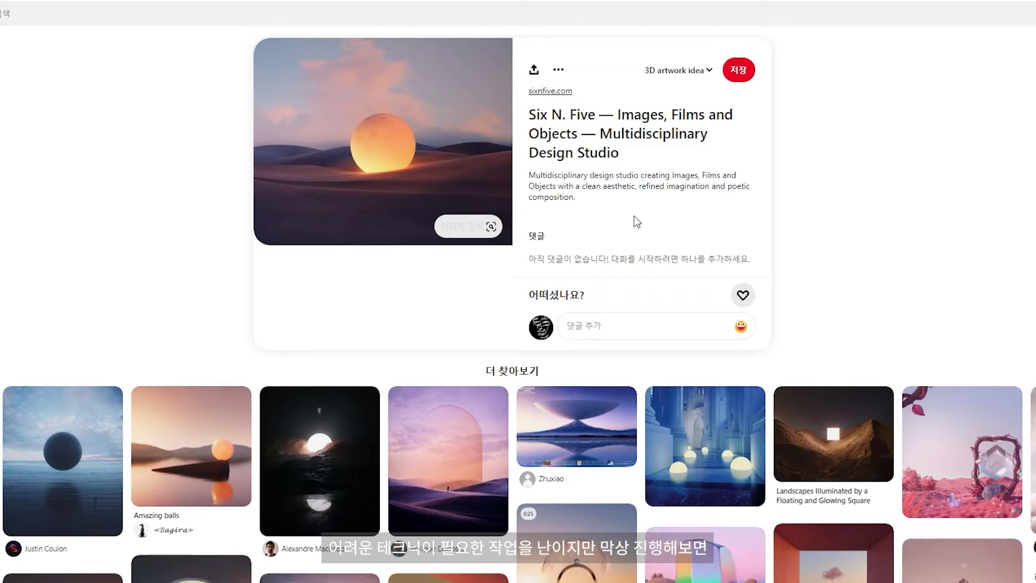
scroll(634, 216, "down", 3)
scroll(633, 216, "down", 2)
scroll(631, 215, "down", 3)
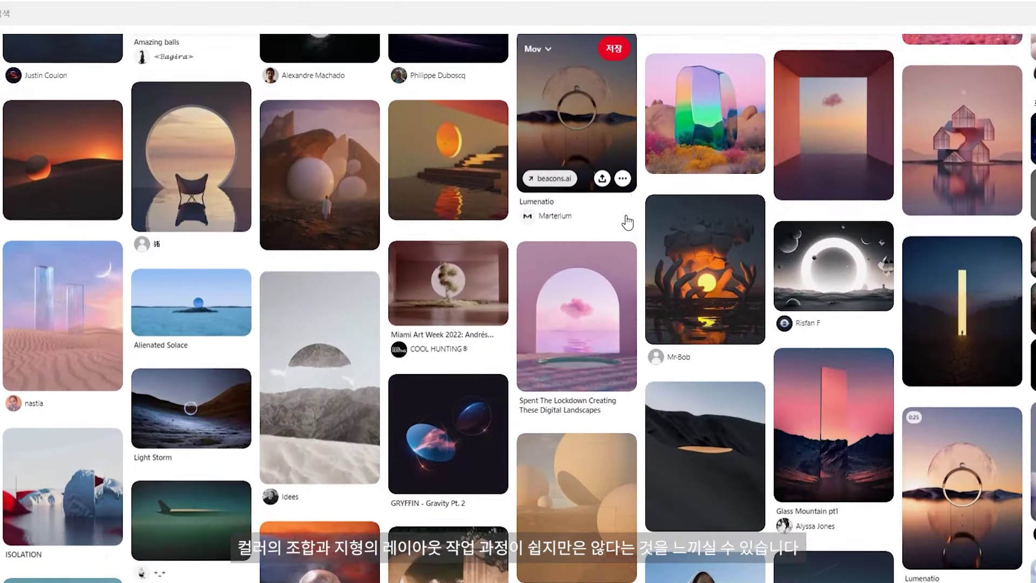
scroll(629, 214, "down", 4)
scroll(624, 213, "down", 2)
scroll(625, 214, "down", 3)
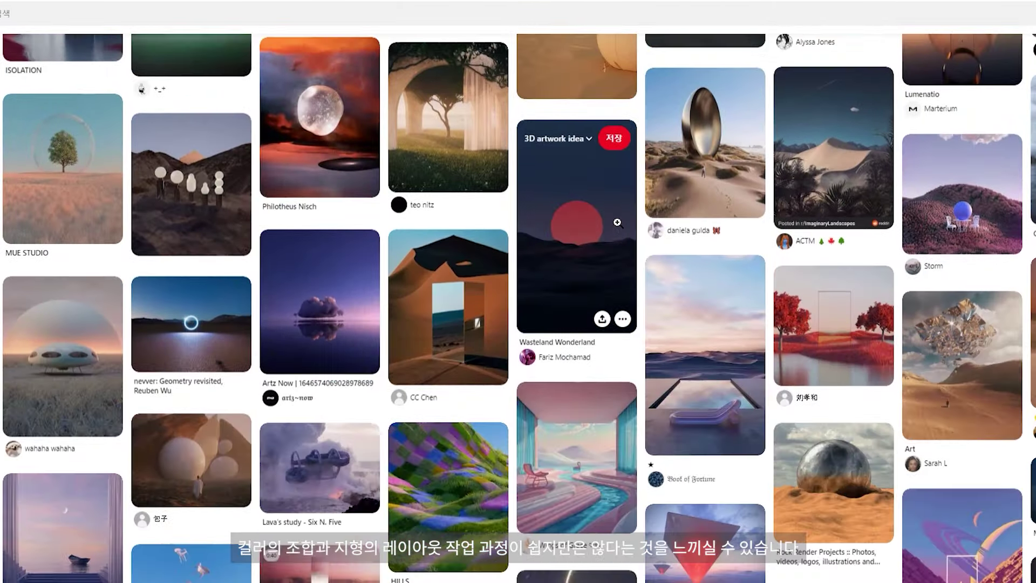
scroll(610, 219, "down", 2)
scroll(607, 221, "down", 4)
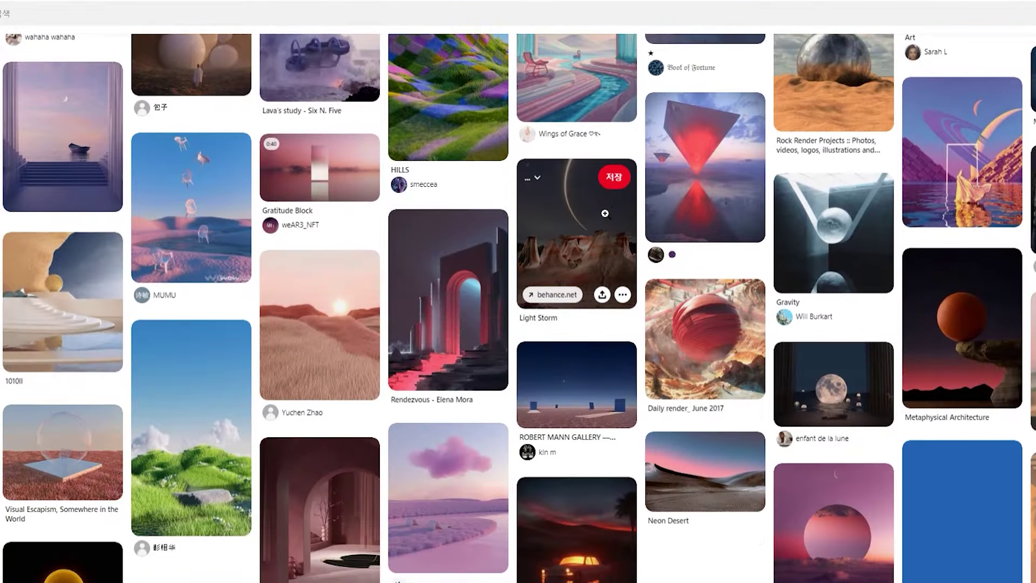
scroll(608, 230, "down", 3)
scroll(606, 233, "down", 5)
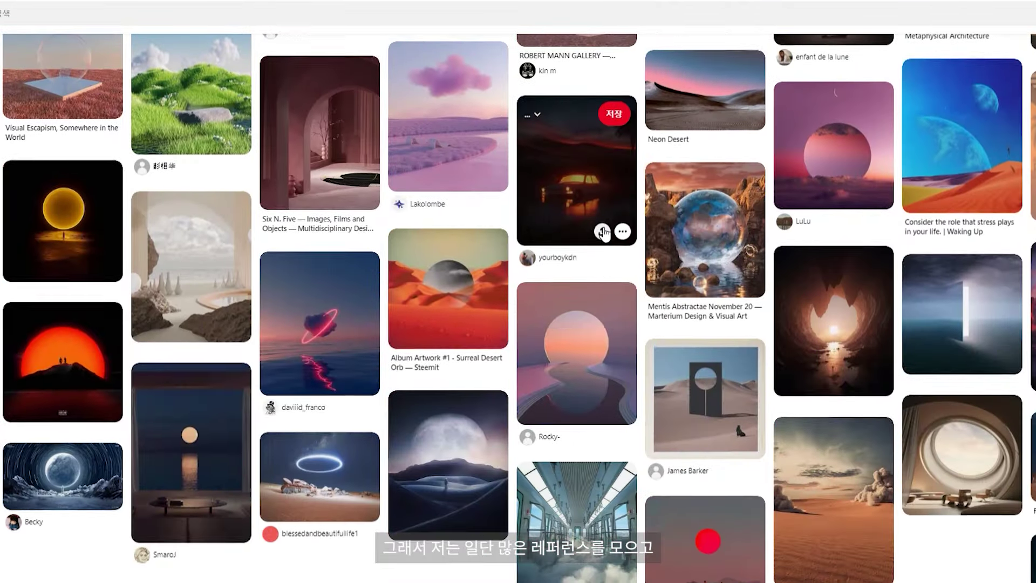
scroll(604, 232, "down", 2)
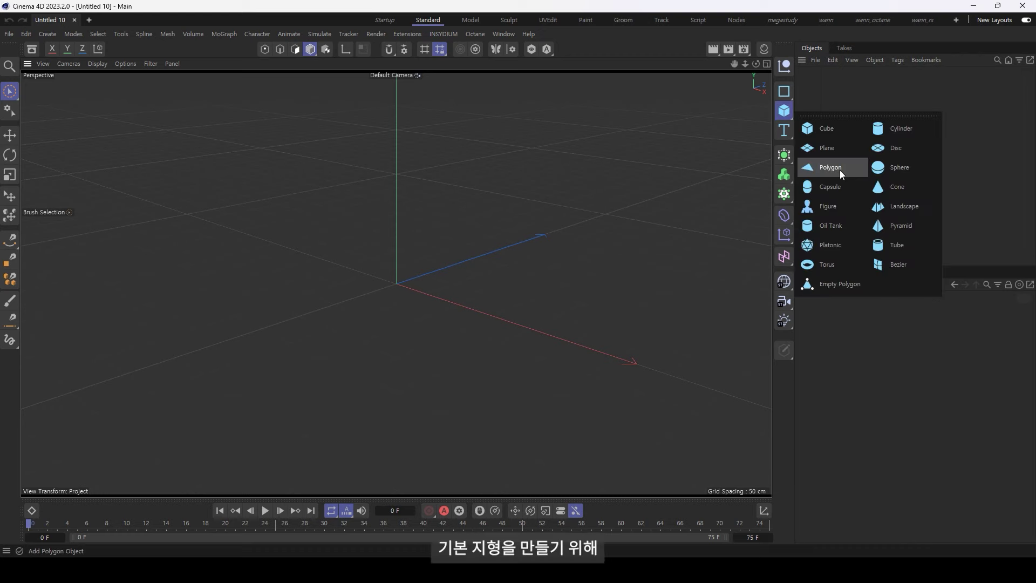
left_click(840, 170)
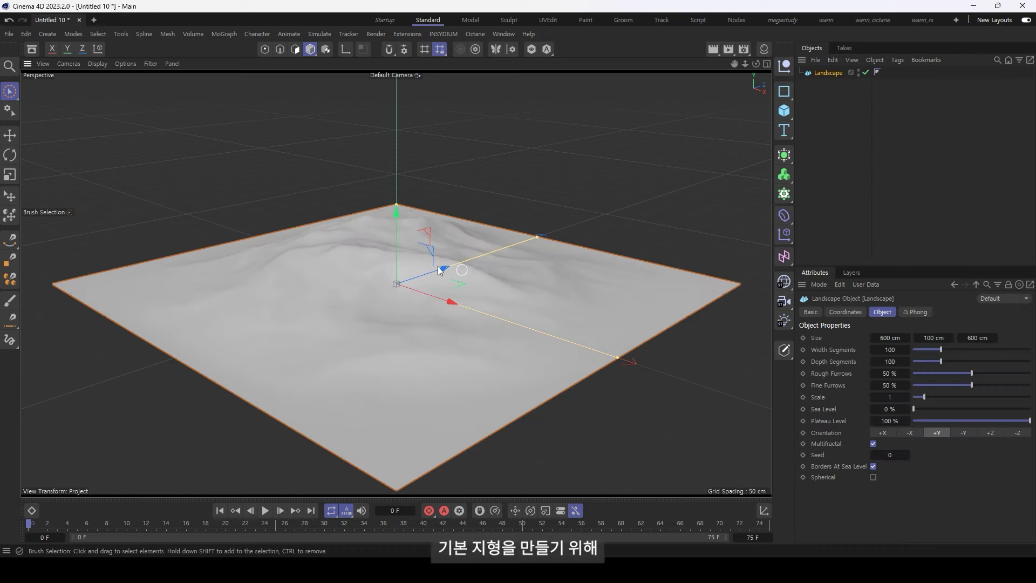
Raise the Landscape's rough furrows, height and noise scale, and max out fine furrows.
left_click_drag(972, 372, 1009, 373)
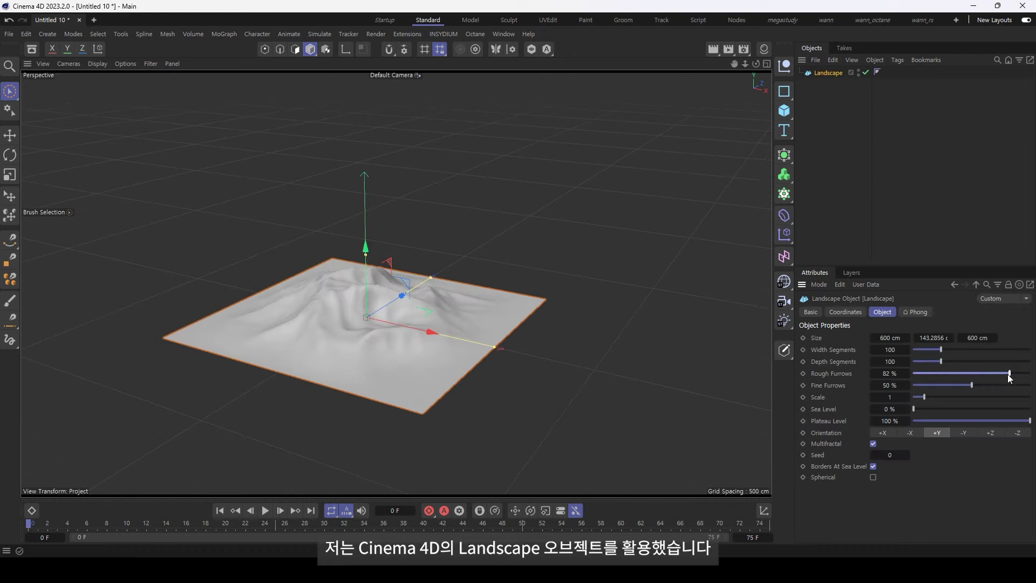
left_click_drag(953, 338, 953, 324)
scroll(377, 296, "up", 3)
left_click_drag(971, 385, 1030, 385)
left_click_drag(925, 397, 953, 397)
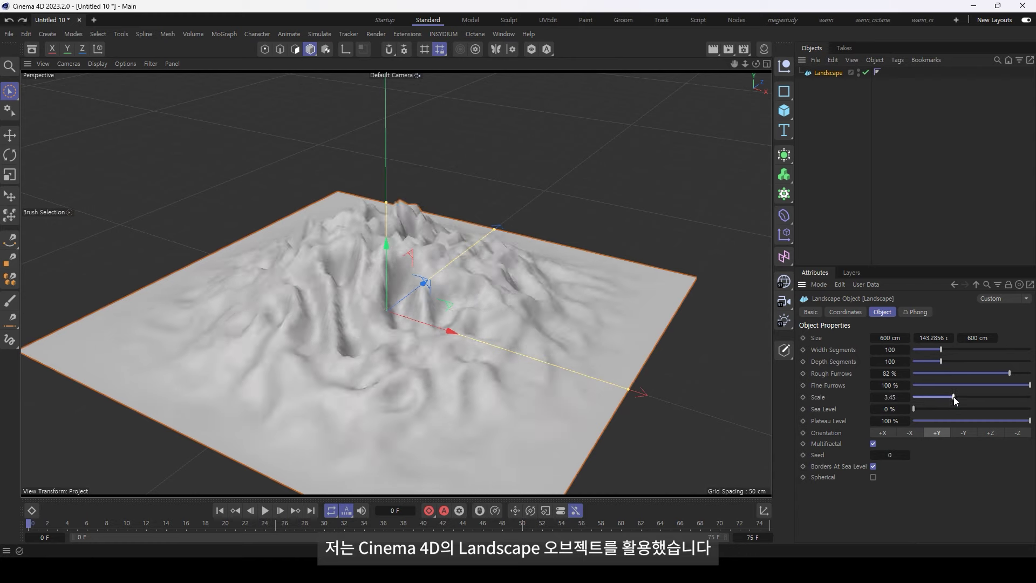
mouse_move(1010, 373)
left_mouse_down()
mouse_move(913, 373)
mouse_move(921, 398)
left_mouse_up()
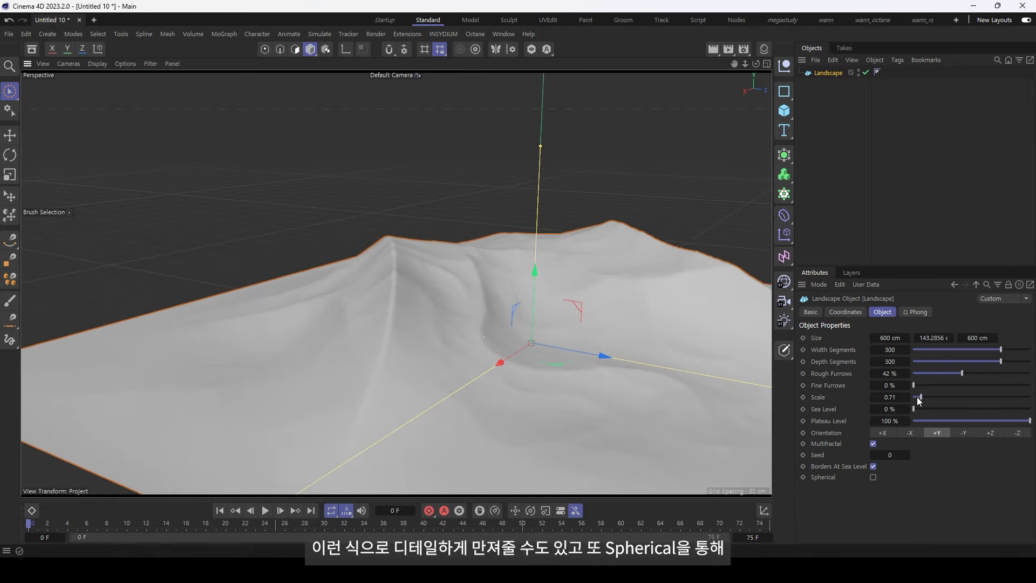
Lower rough furrows to 87% for gentler hills, orbit low, and add a Connect object.
left_click_drag(969, 373, 922, 373)
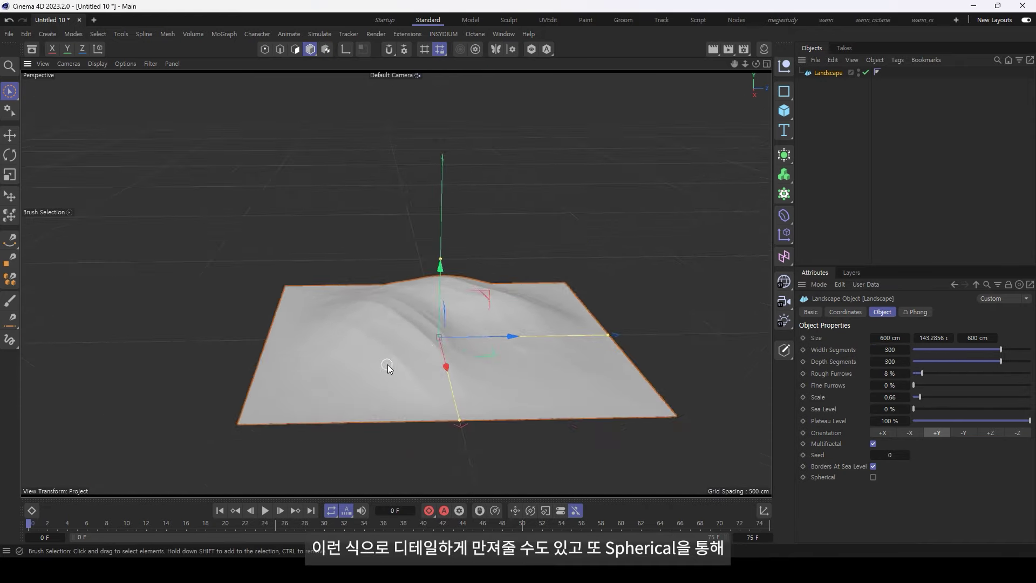
left_click(873, 477)
scroll(338, 326, "down", 5)
scroll(351, 338, "down", 3)
mouse_move(351, 338)
left_mouse_down("alt")
mouse_move(459, 254)
mouse_move(539, 275)
left_mouse_up("alt")
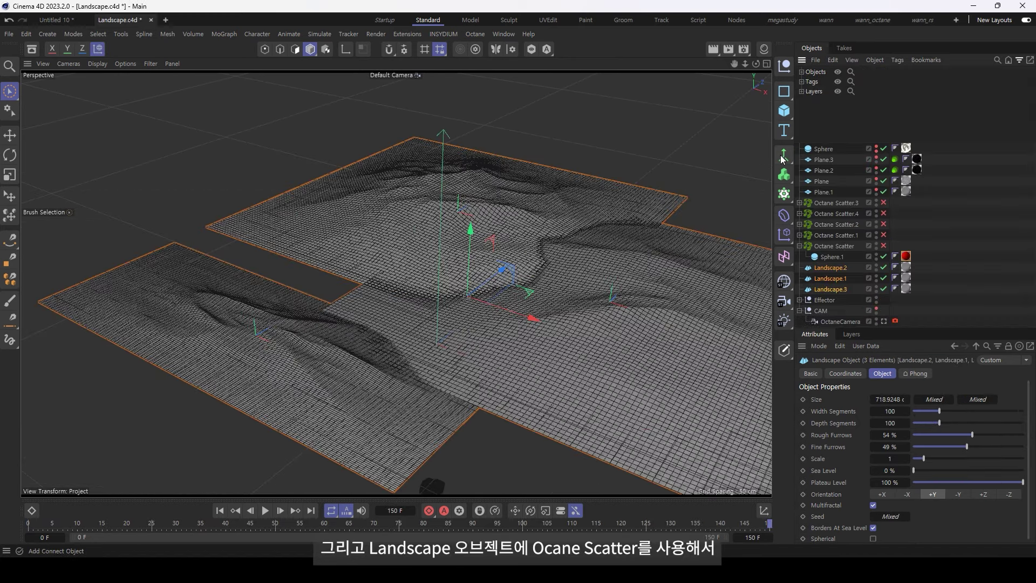
left_click(784, 155)
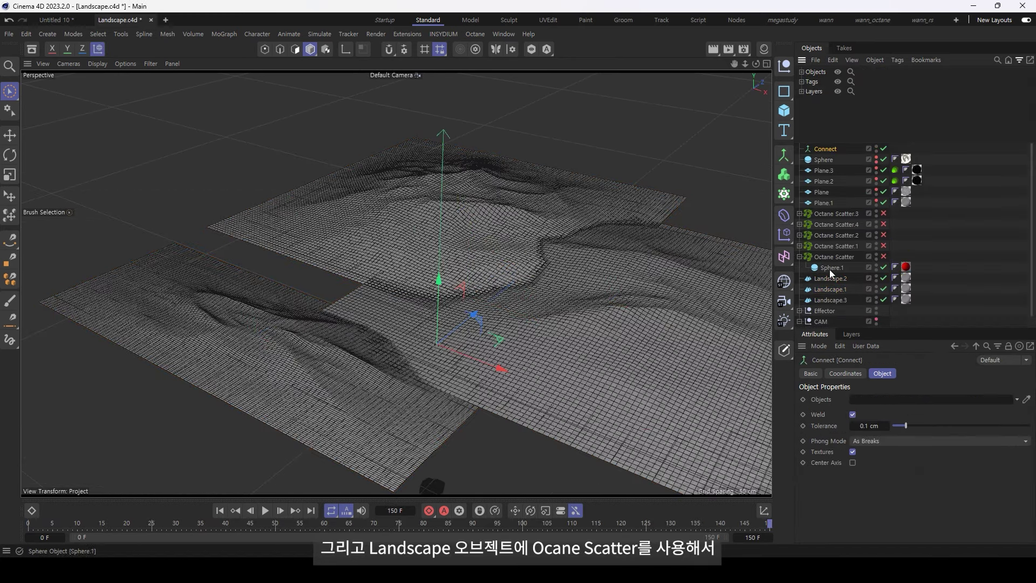
Nest Landscape, Landscape.1 and Landscape.2 under the Connect object.
left_click(830, 278)
left_click(830, 299, "shift")
mouse_move(838, 280)
left_mouse_down()
mouse_move(844, 169)
mouse_move(833, 151)
left_mouse_up()
left_click(827, 150)
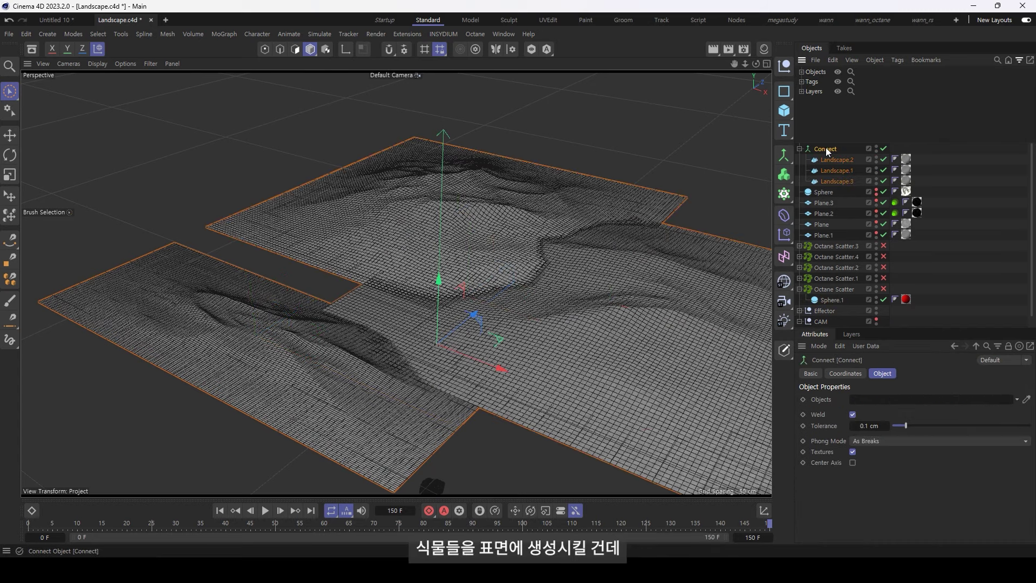
Enable the Octane Scatter so red spheres cover the terrain, and orbit in closer.
left_click(844, 293)
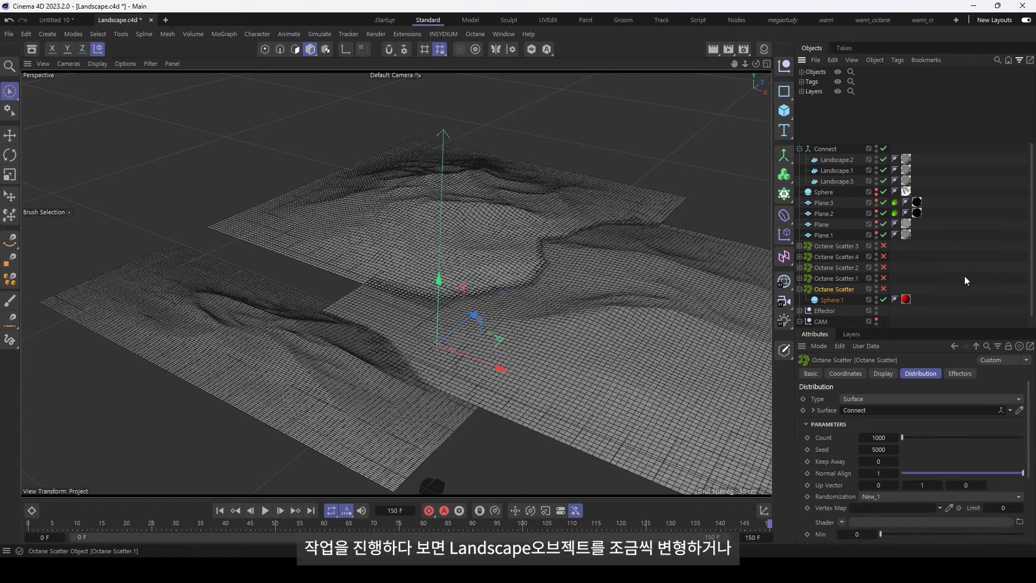
left_click(883, 290)
left_click(565, 127)
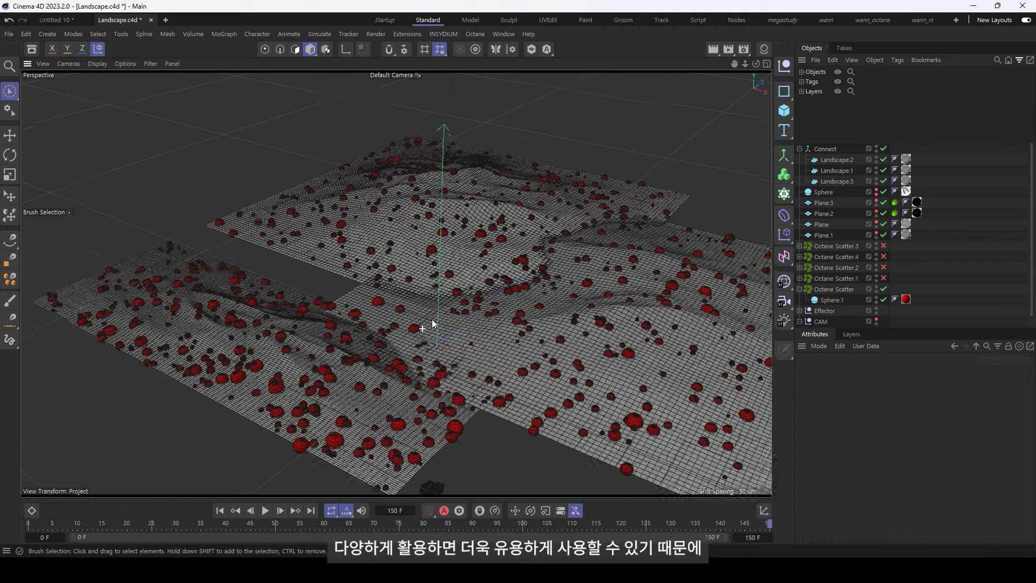
left_click_drag(566, 127, 419, 316, "alt")
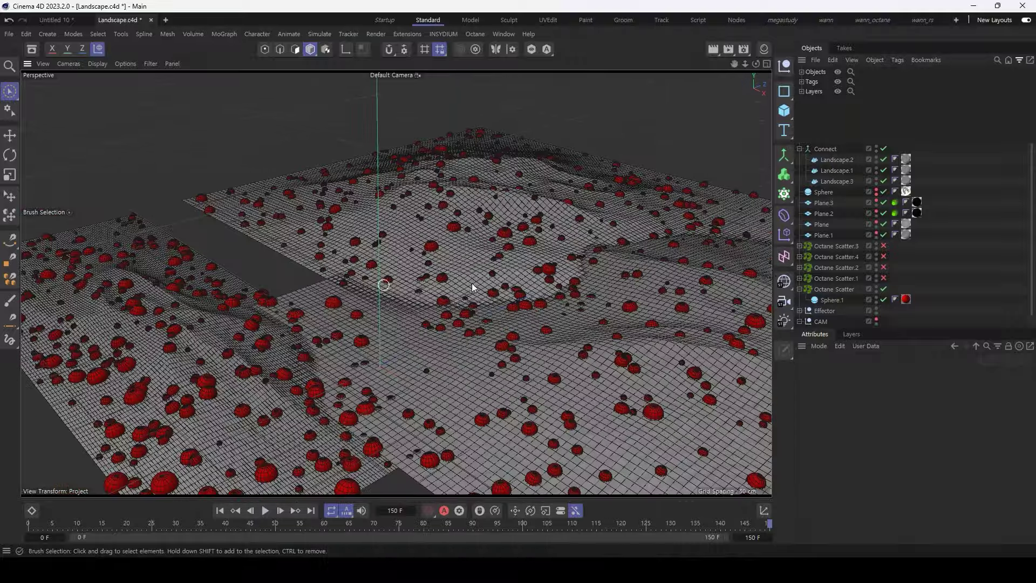
left_click(836, 160)
left_click(837, 171)
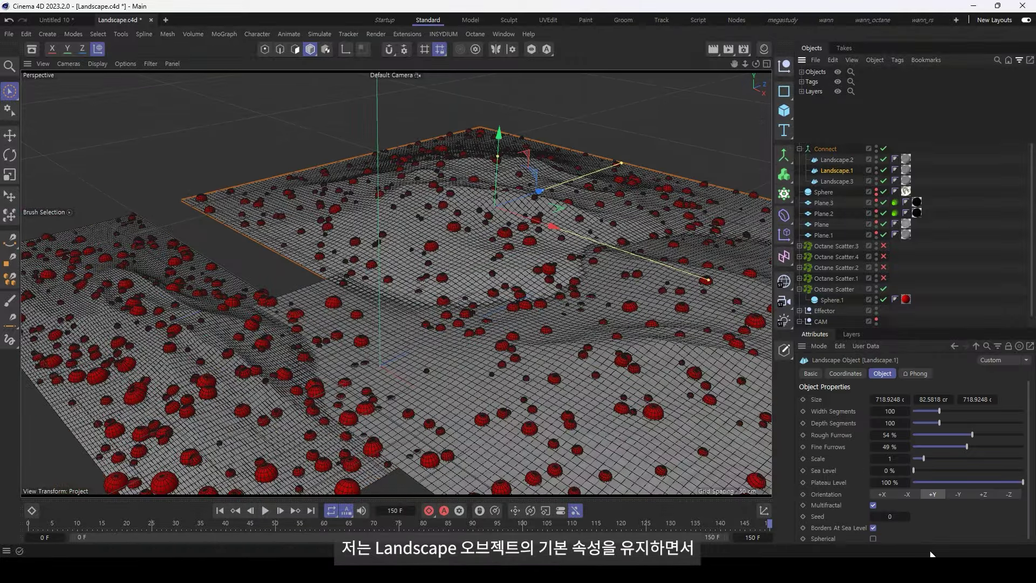
left_click_drag(979, 450, 1024, 447)
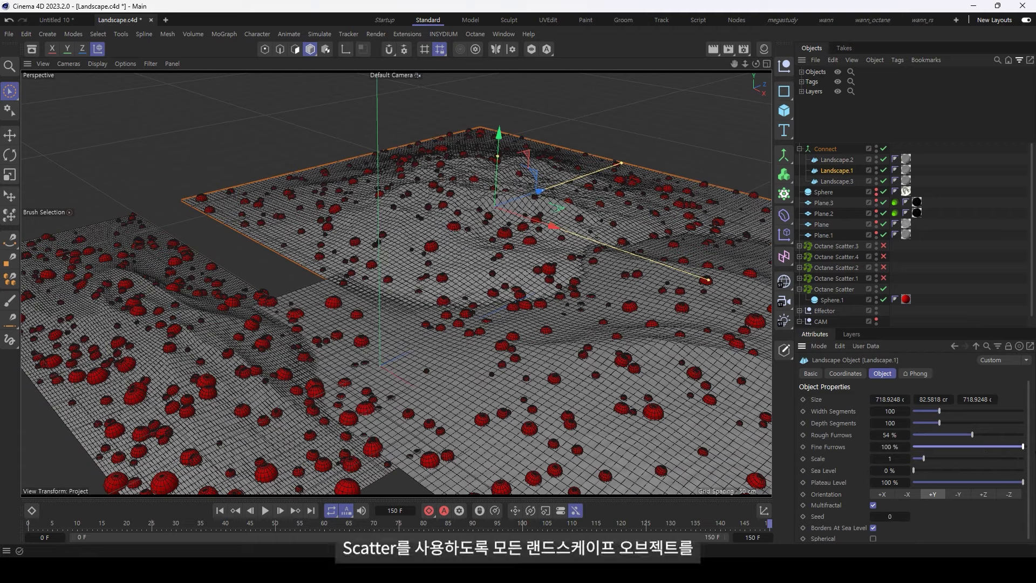
key("ctrl+z")
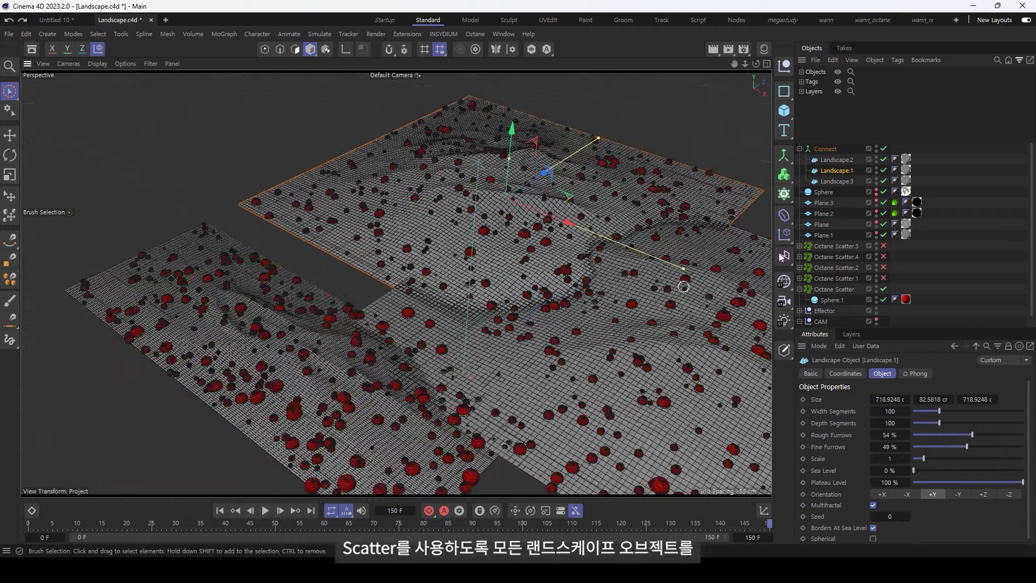
left_click(842, 181)
left_click_drag(987, 445, 880, 452)
key("ctrl+z")
scroll(494, 312, "down", 2)
scroll(495, 312, "down", 3)
scroll(495, 312, "down", 3)
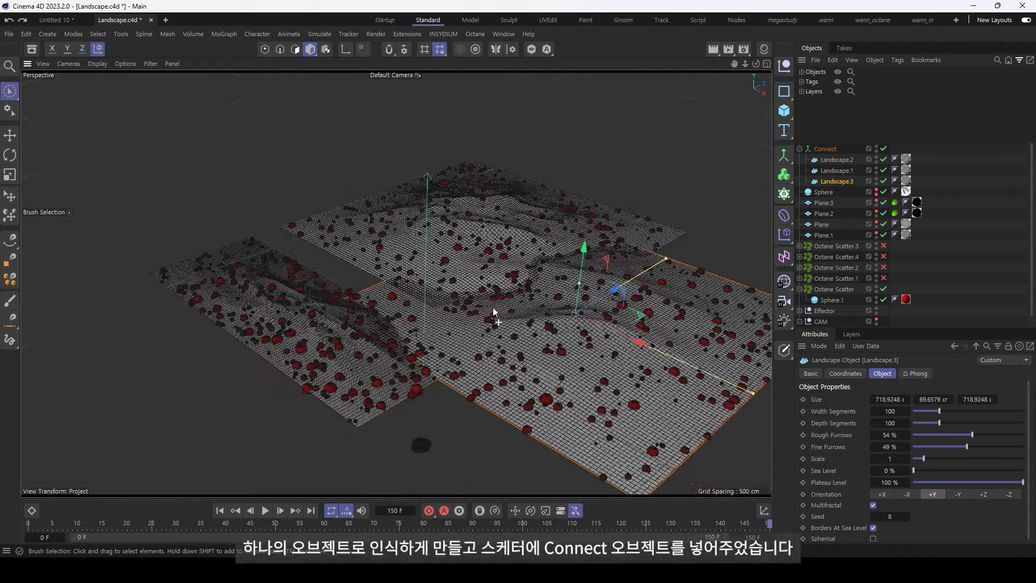
mouse_move(914, 470)
left_mouse_down()
mouse_move(993, 475)
mouse_move(889, 481)
left_mouse_up()
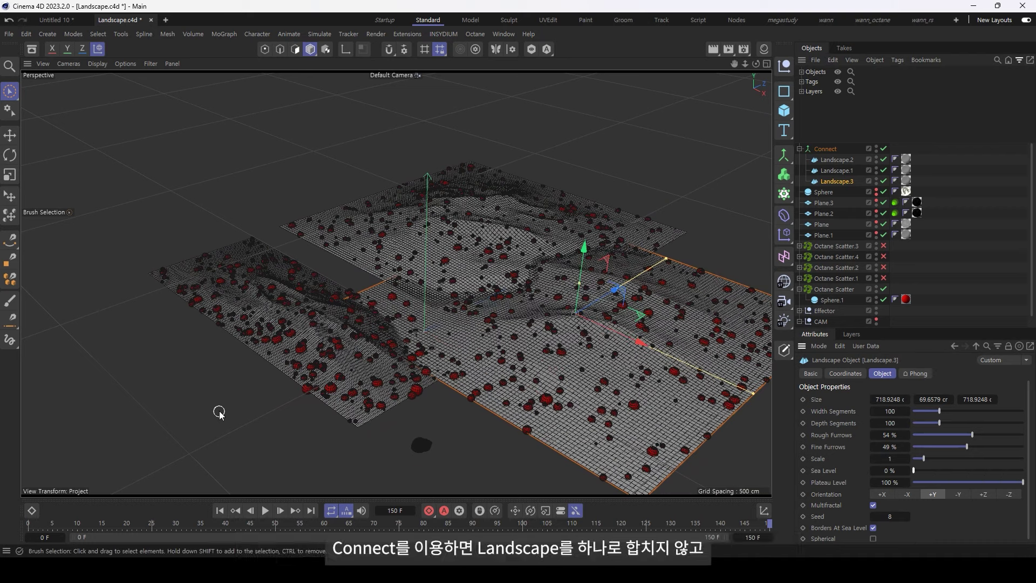
mouse_move(438, 261)
left_mouse_down("alt")
mouse_move(411, 319)
mouse_move(422, 297)
left_mouse_up("alt")
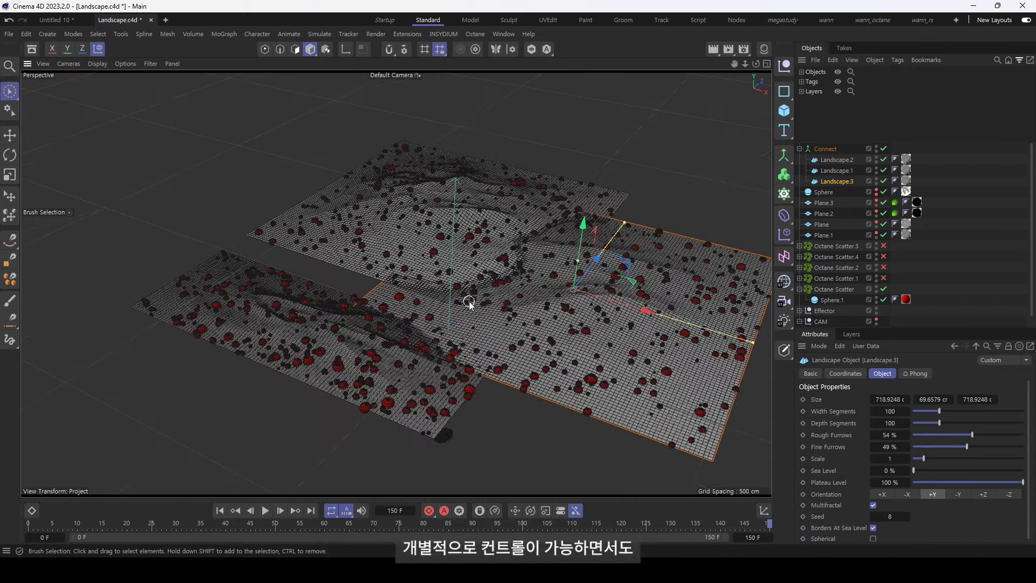
left_click(943, 263)
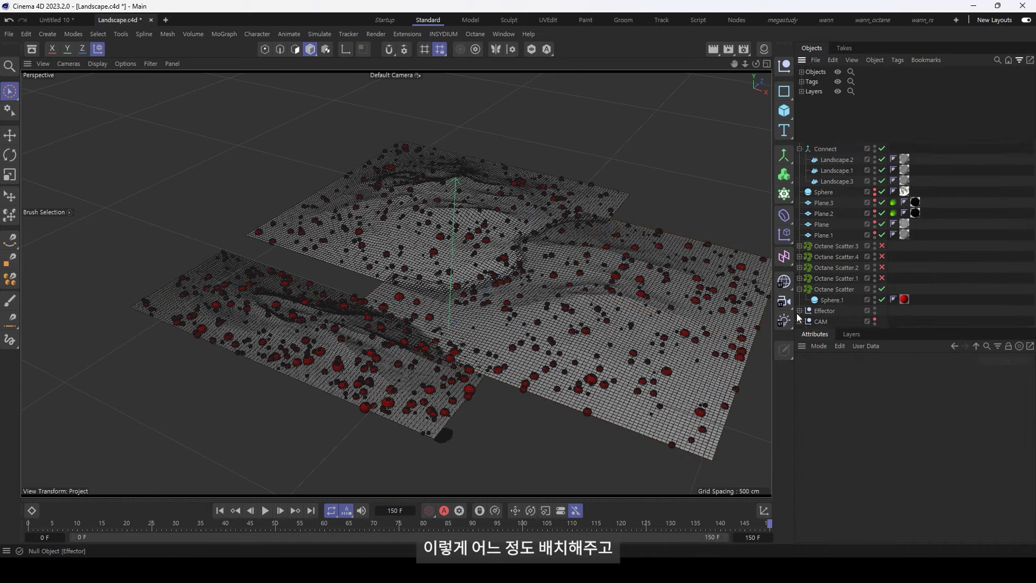
Make the hidden Plane.1 ground visible and frame a low view across it.
left_click(800, 149)
left_click(824, 202)
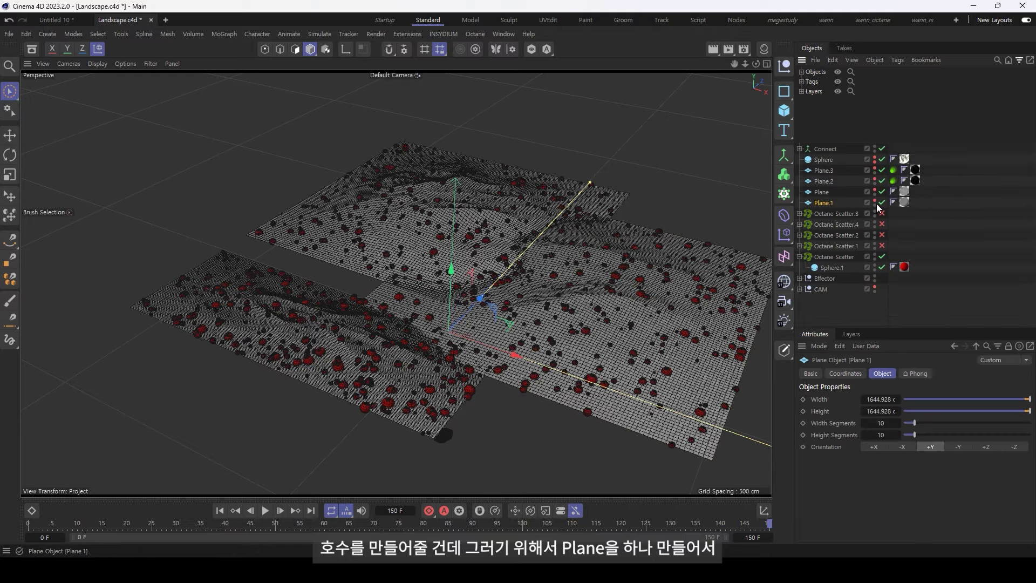
left_click(874, 200)
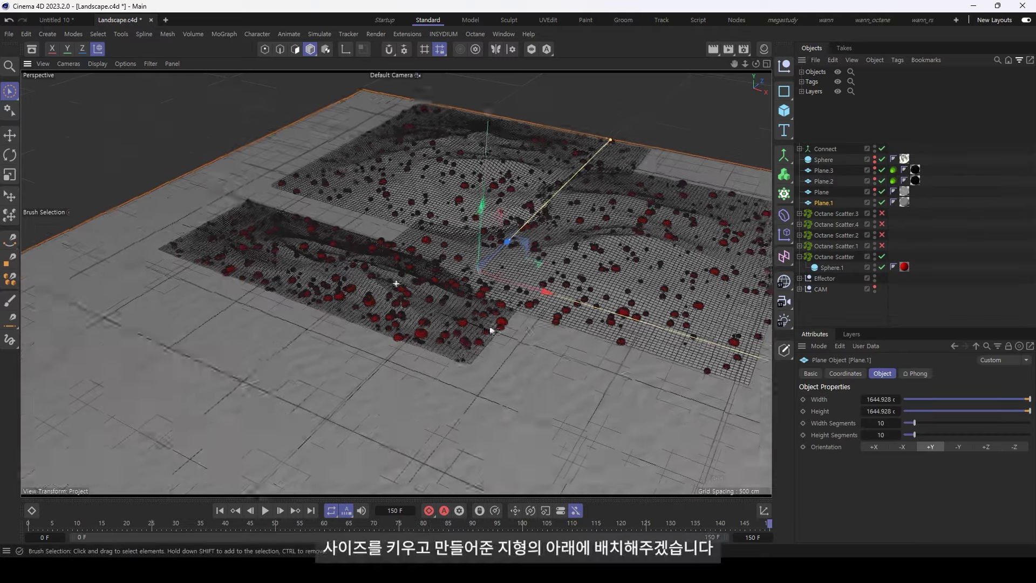
left_click_drag(474, 367, 498, 336, "alt")
scroll(475, 335, "up", 5)
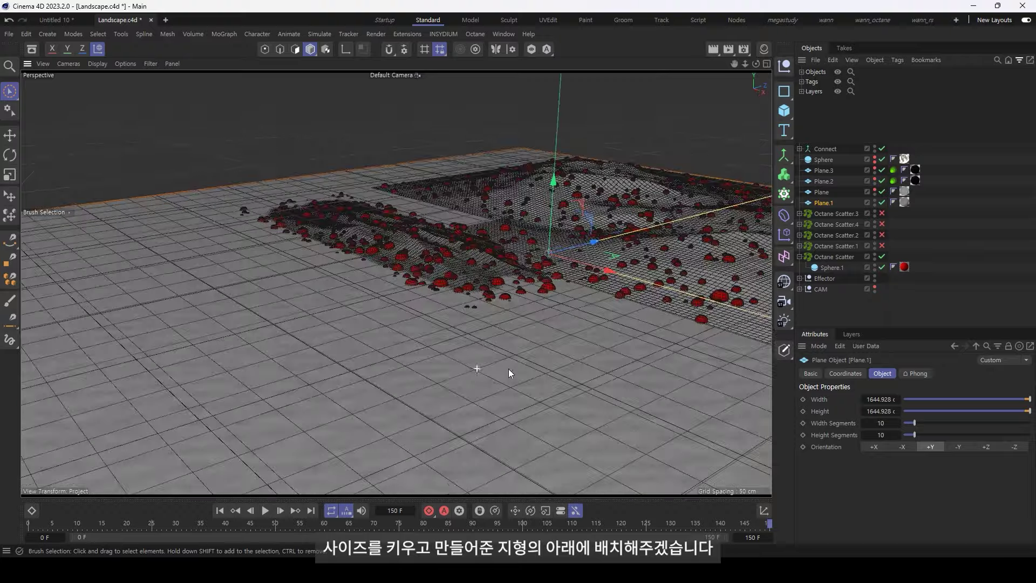
left_click(118, 64)
left_click(180, 133)
scroll(504, 395, "up", 3)
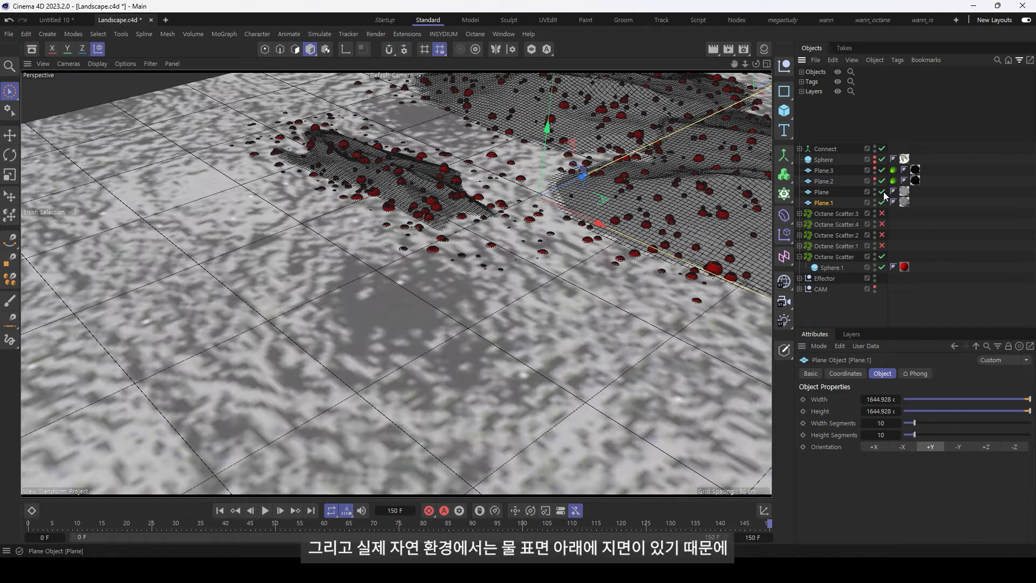
key("ctrl+shift+z")
mouse_move(468, 366)
left_mouse_down("alt")
mouse_move(653, 400)
mouse_move(511, 393)
left_mouse_up("alt")
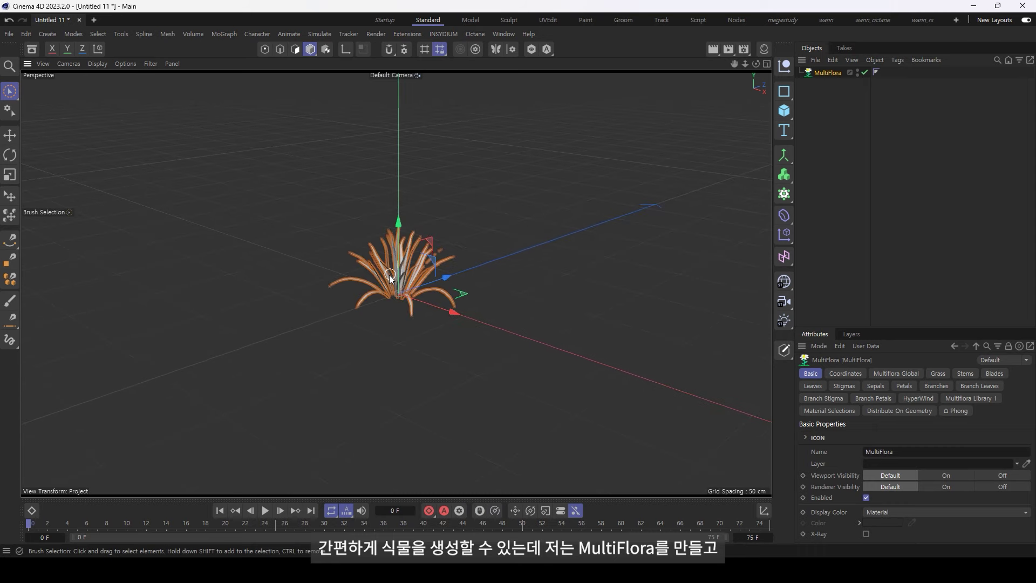
Switch the viewport shading to smooth shading with lines, then plain smooth shading.
key("n")
key("b")
scroll(410, 265, "up", 3)
key("n")
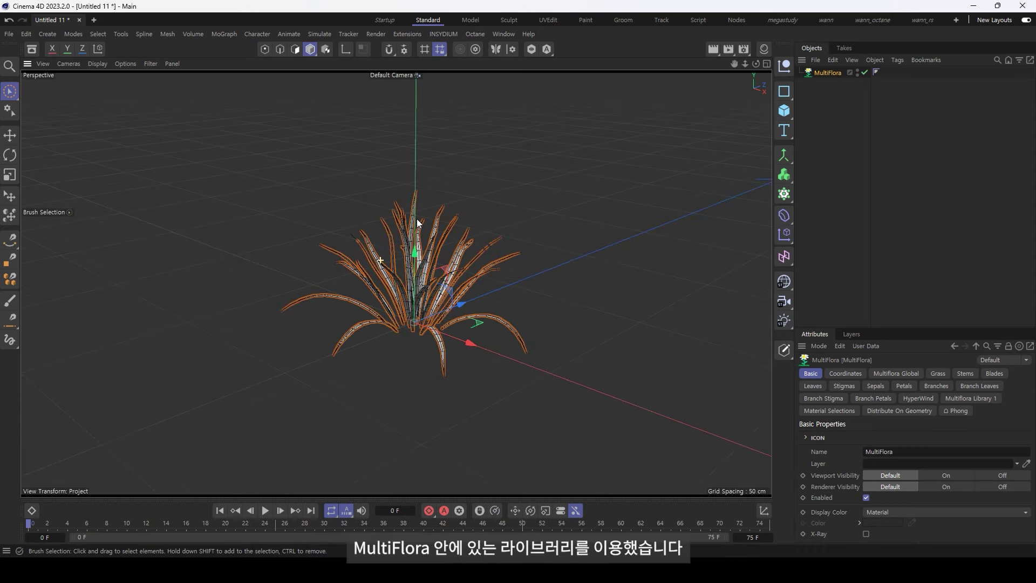
key("a")
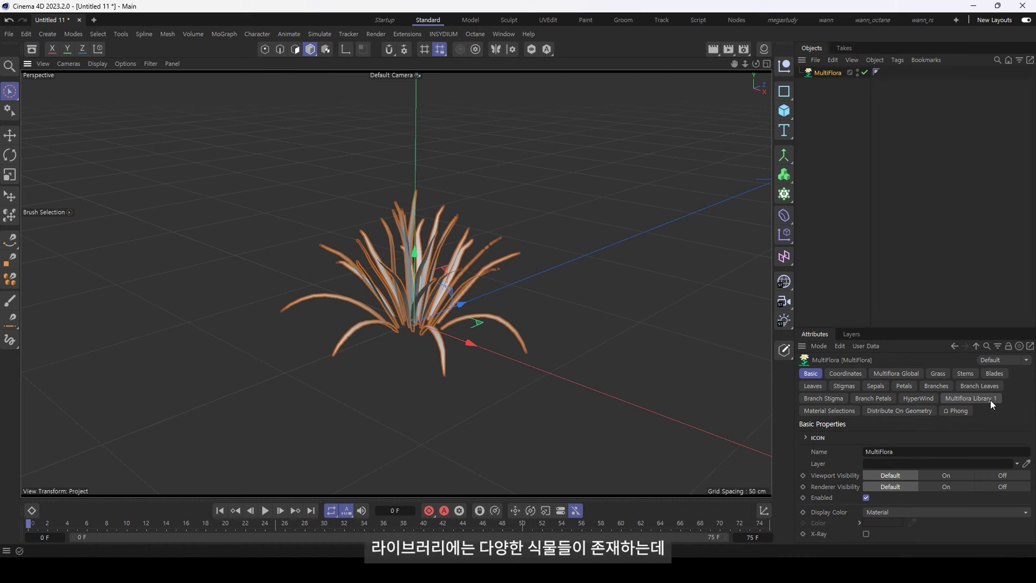
Apply the Short Cut Grass preset from the MultiFlora library and frame the patch.
left_click(971, 399)
left_click_drag(906, 326, 906, 158)
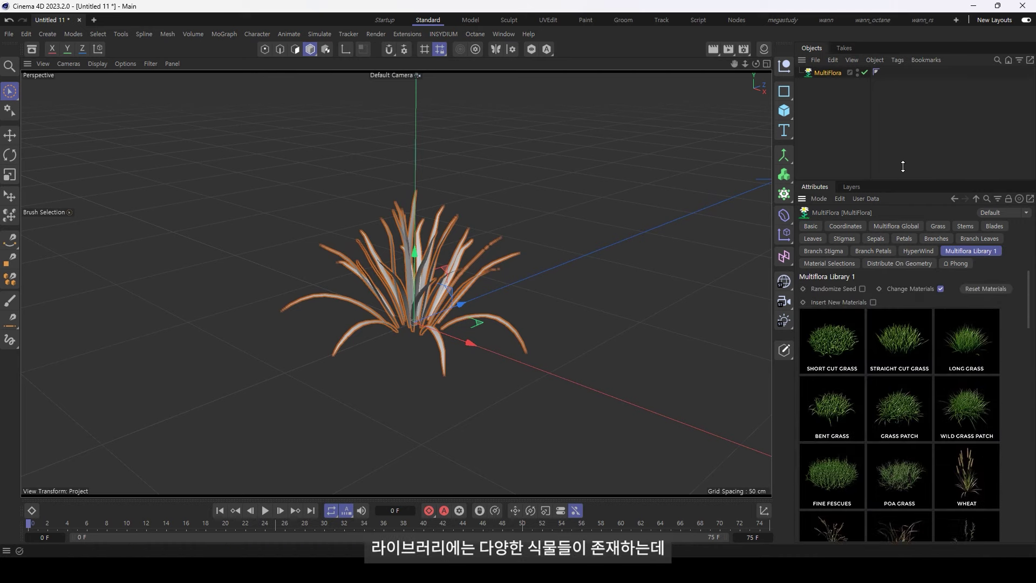
mouse_move(793, 231)
left_mouse_down()
mouse_move(690, 230)
mouse_move(689, 241)
left_mouse_up()
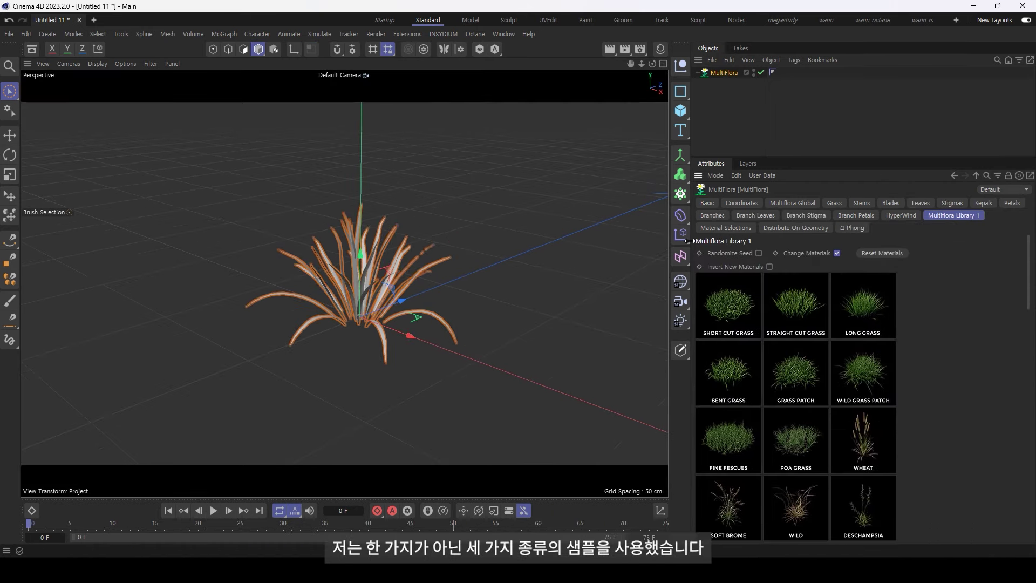
left_click(743, 315)
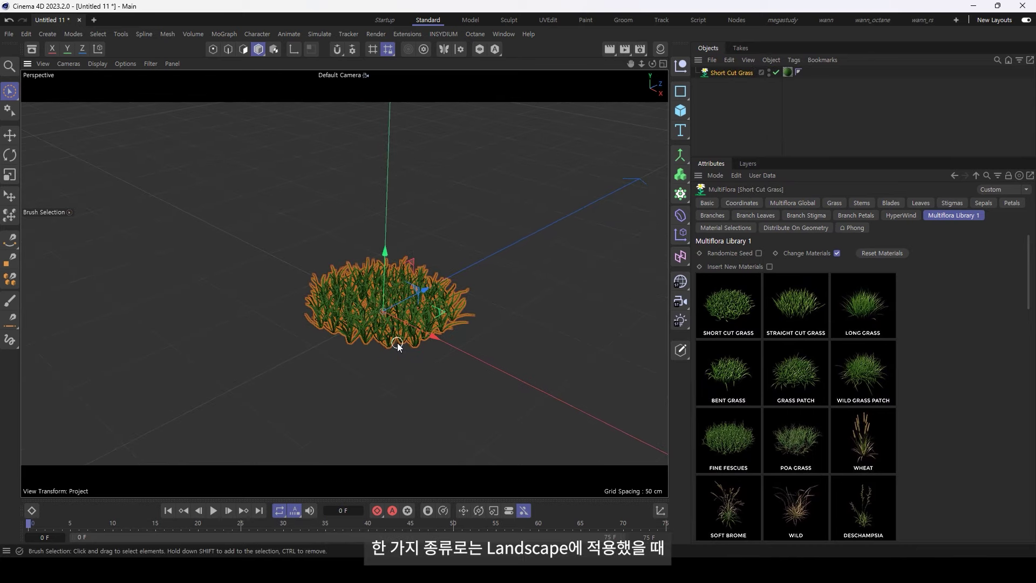
key("o")
Duplicate the patch twice along X as Straight Cut Grass and Long Grass.
left_click_drag(376, 300, 578, 354, "ctrl")
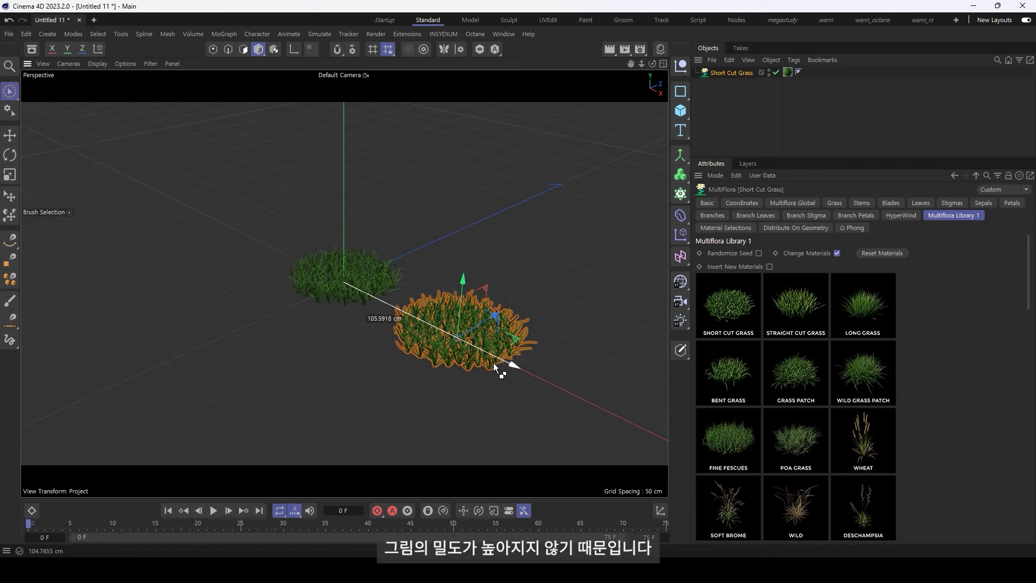
left_click(795, 299)
middle_click_drag(501, 378, 457, 335, "alt")
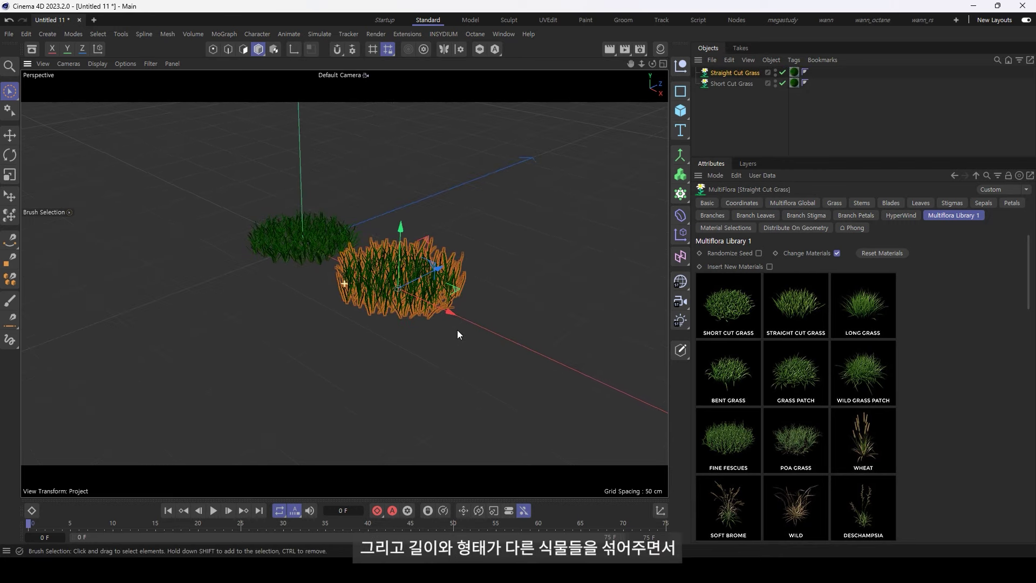
left_click_drag(450, 314, 591, 376, "ctrl")
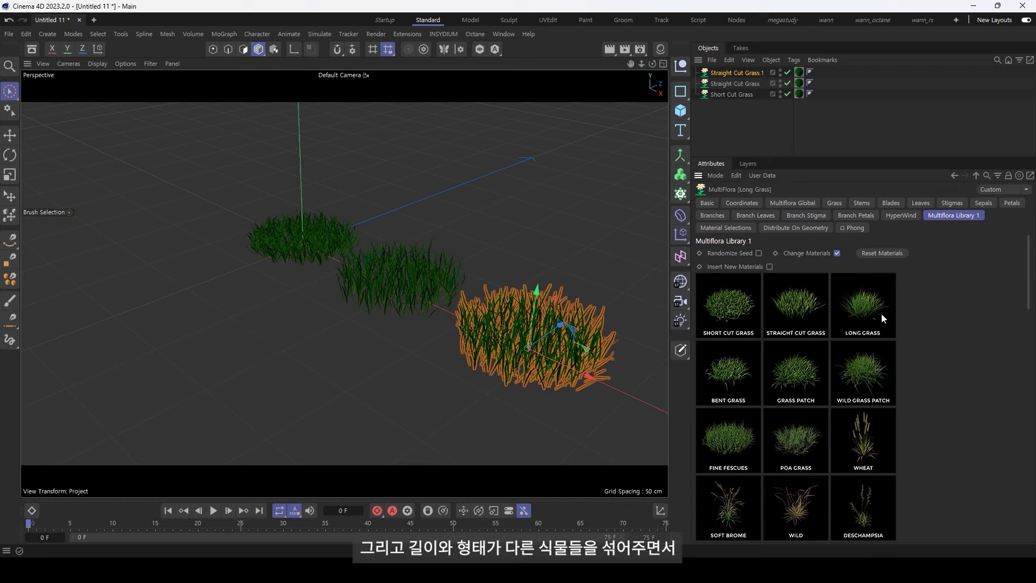
left_click(882, 318)
mouse_move(540, 281)
left_mouse_down("alt")
mouse_move(505, 311)
mouse_move(416, 277)
mouse_move(266, 266)
left_mouse_up("alt")
left_click(416, 208)
mouse_move(416, 208)
left_mouse_down("alt")
mouse_move(296, 276)
mouse_move(387, 231)
mouse_move(463, 253)
left_mouse_up("alt")
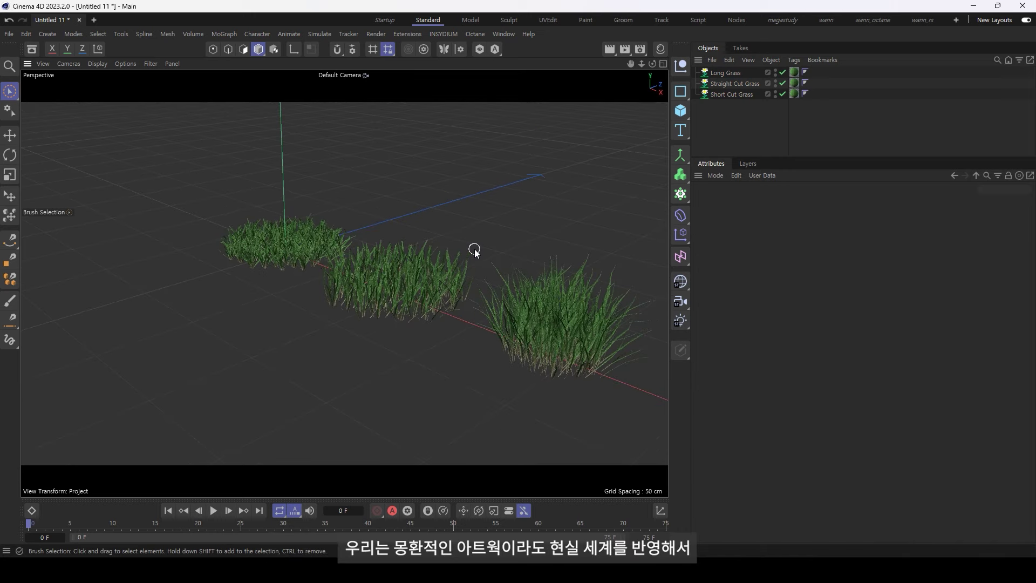
scroll(440, 254, "down", 3)
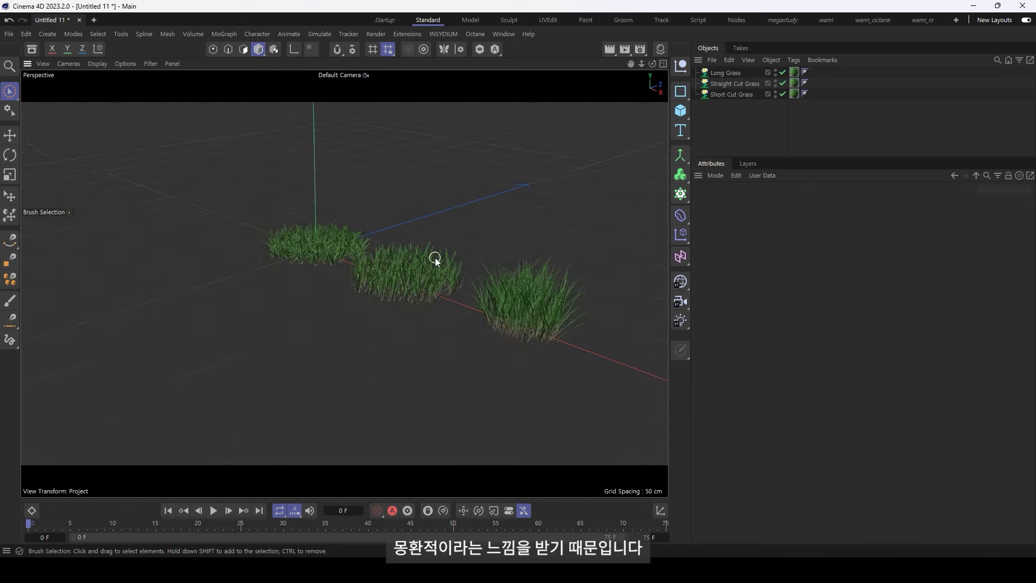
Select all six plant materials in the Material Manager and convert them to Octane.
left_click(660, 48)
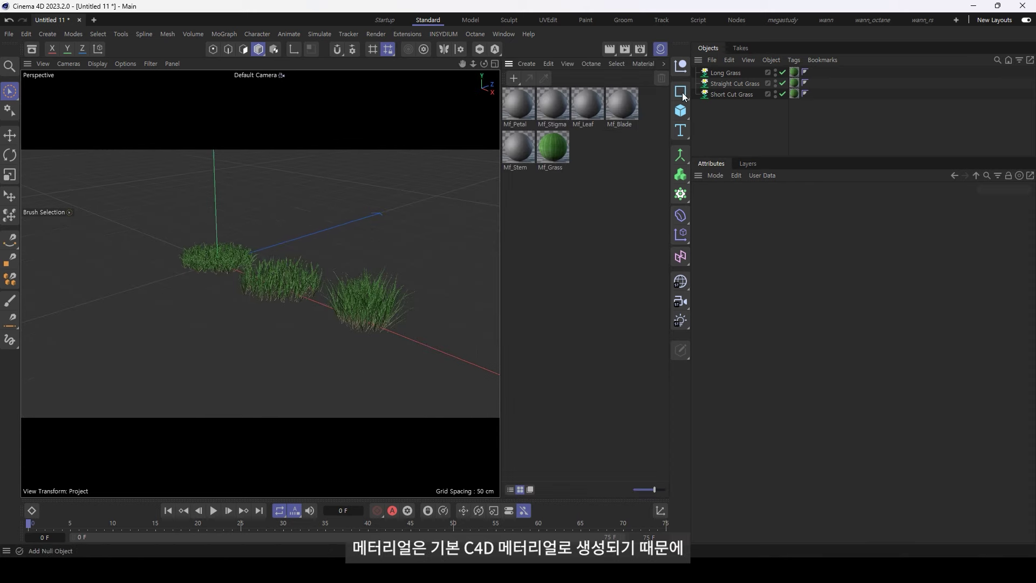
left_click(562, 160)
left_click(613, 161)
key("ctrl+a")
left_click(157, 99)
left_click(176, 182)
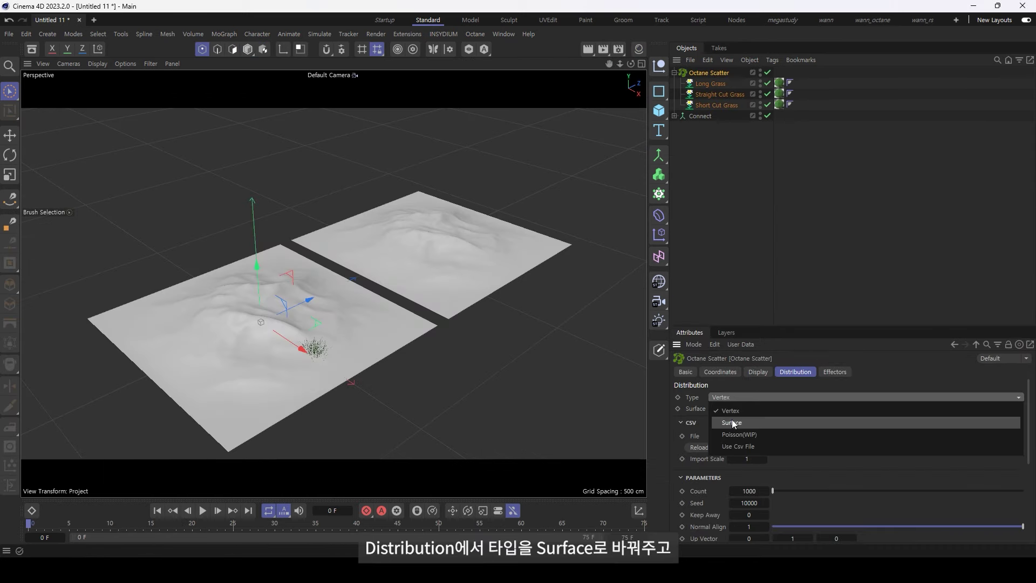
Set Octane Scatter to Surface distribution over Connect with Object display type.
left_click(732, 419)
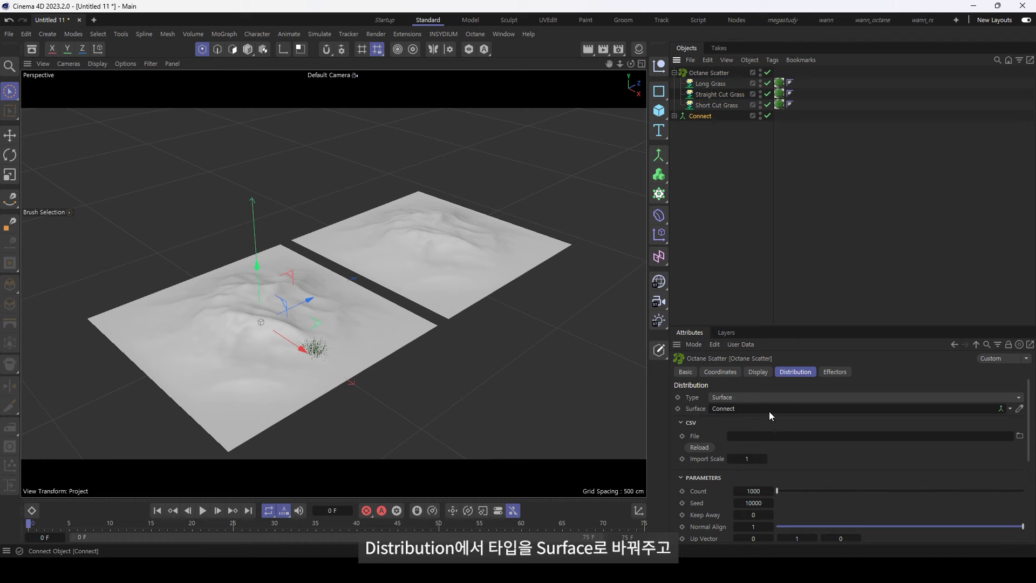
left_click_drag(771, 417, 769, 412)
left_click(758, 372)
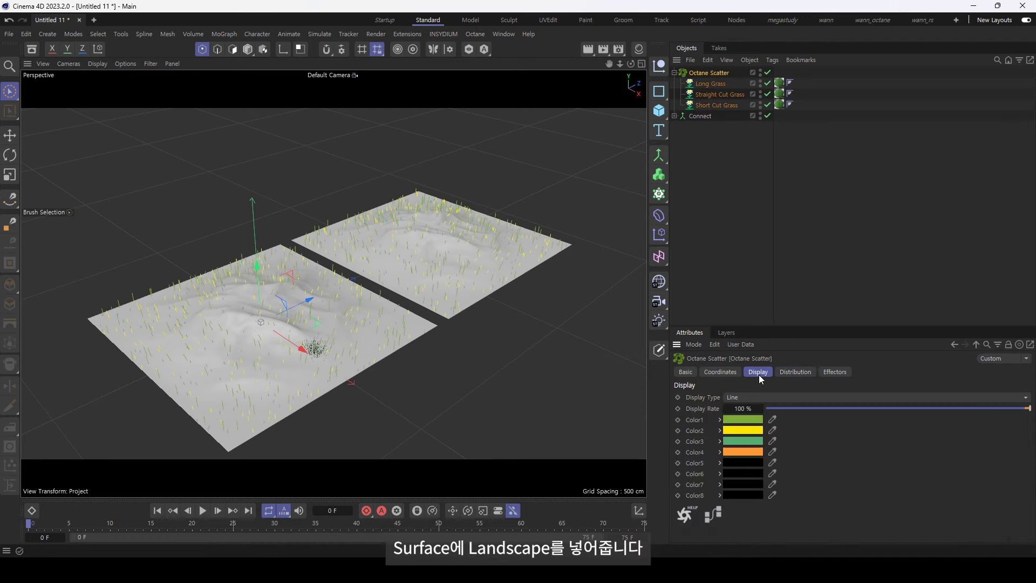
left_click(753, 397)
left_click(759, 465)
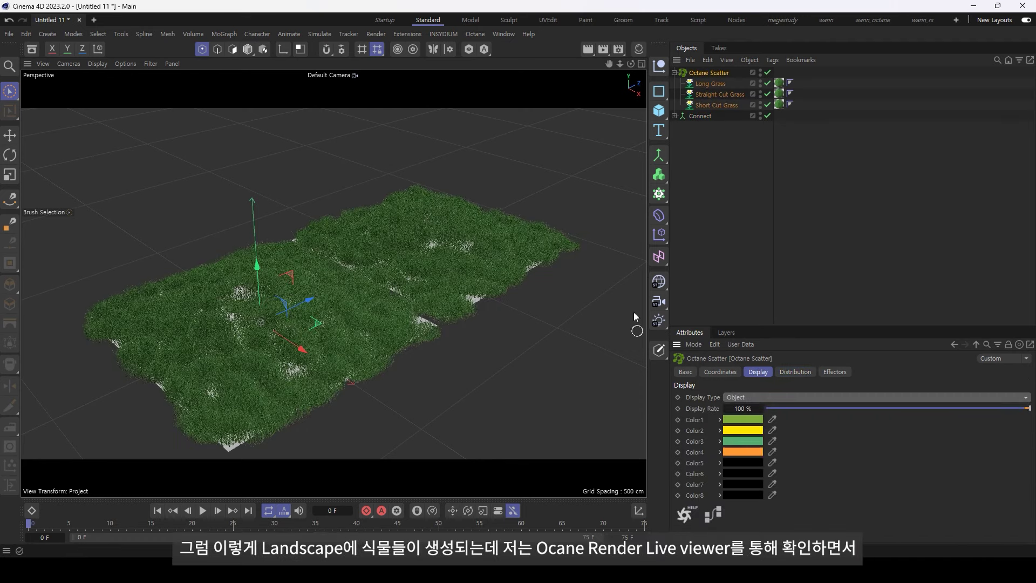
left_click(750, 189)
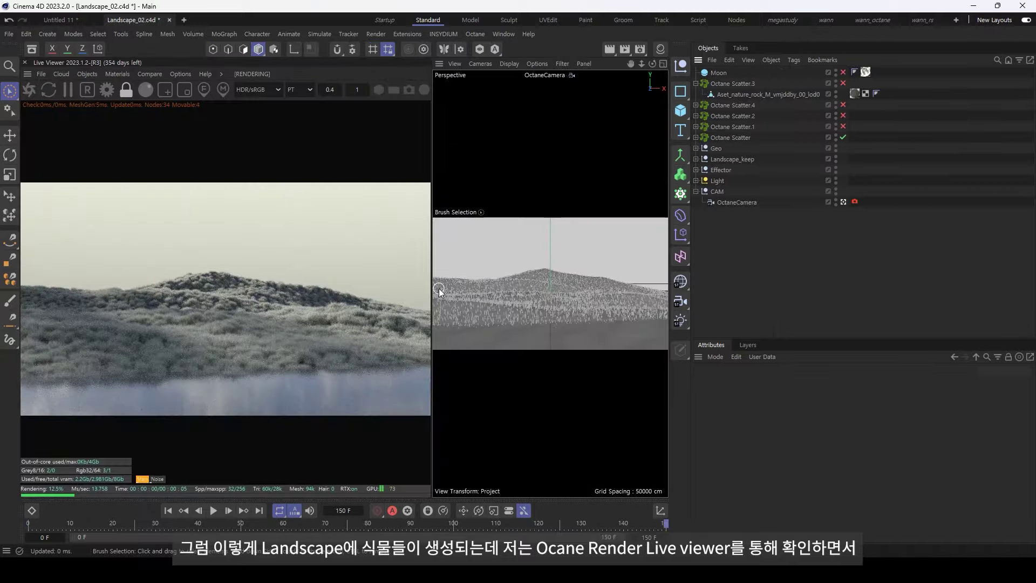
left_click_drag(439, 293, 621, 270)
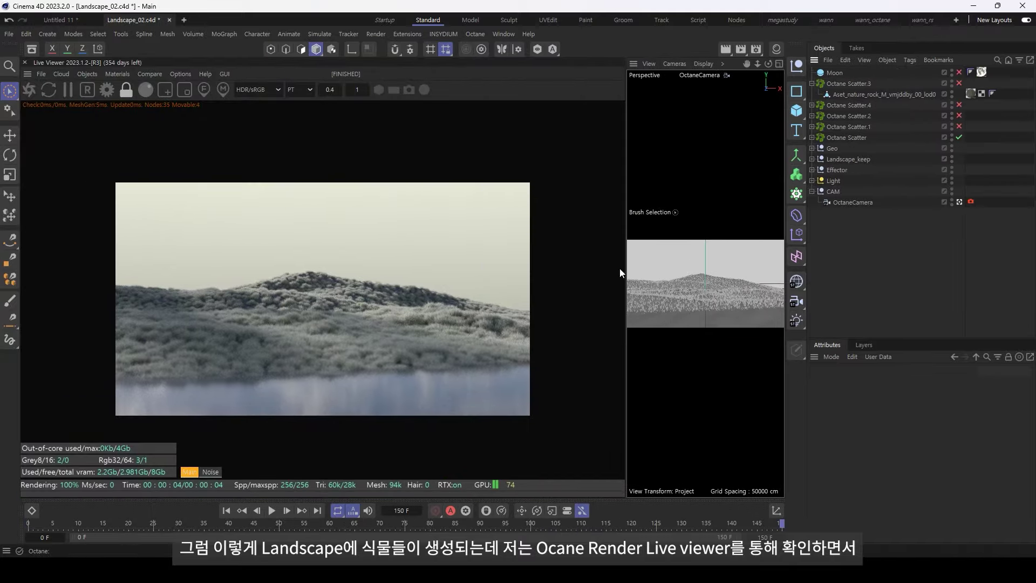
Render only the main Octane Scatter, disabling Scatter.4, Scatter.2 and Scatter.1.
left_click(340, 91)
left_click(960, 127)
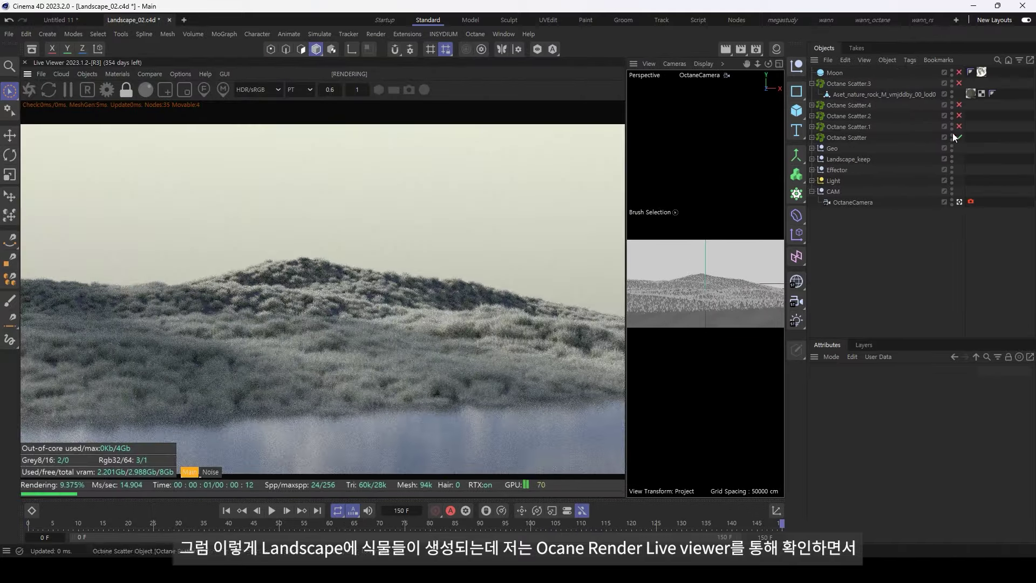
left_click(959, 137)
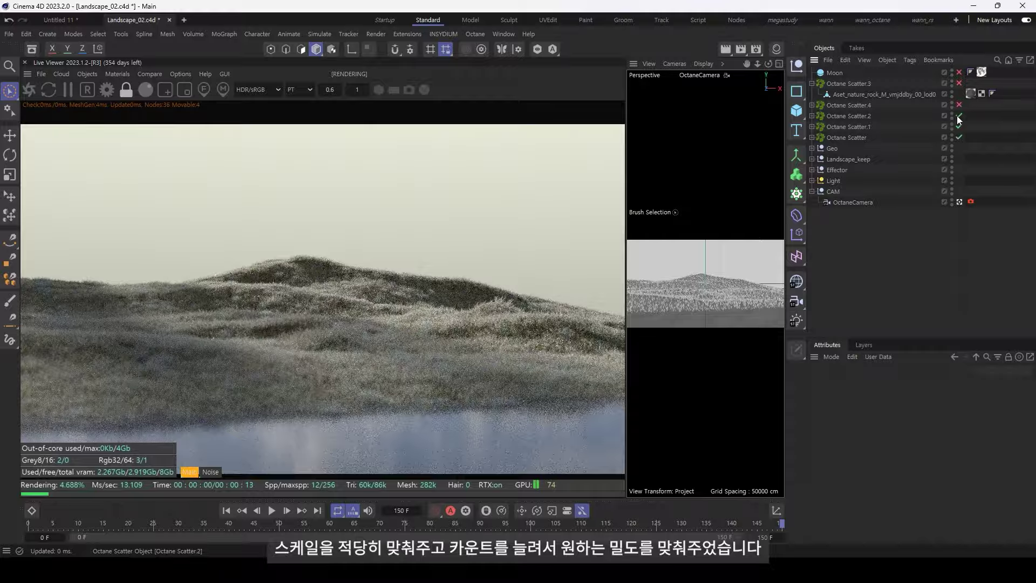
left_click(960, 105)
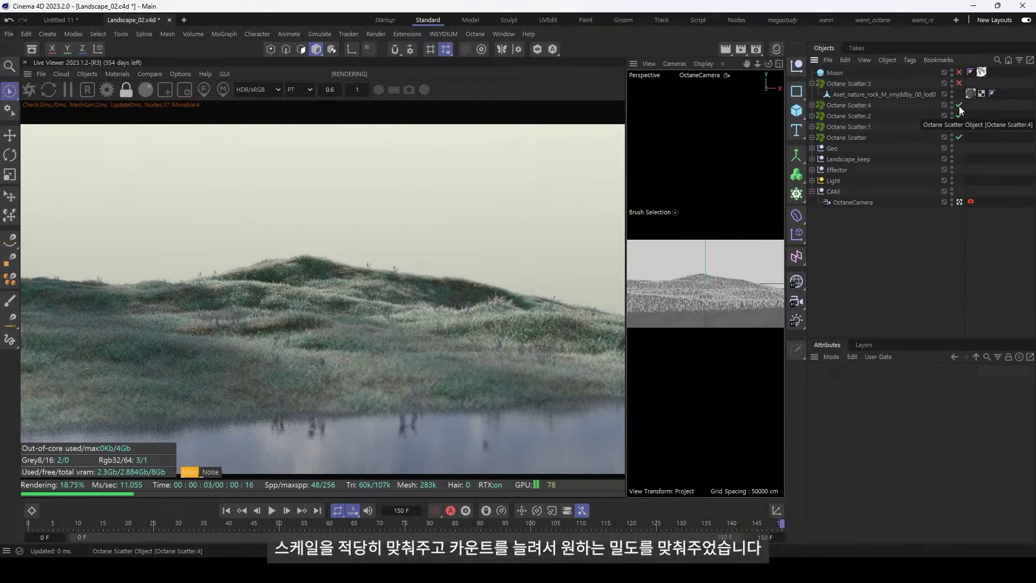
left_click(960, 105)
left_click(960, 116)
left_click(959, 127)
Check the Long Grass MultiFlora Global settings and select a Shader effector.
left_click(812, 137)
left_click(849, 148)
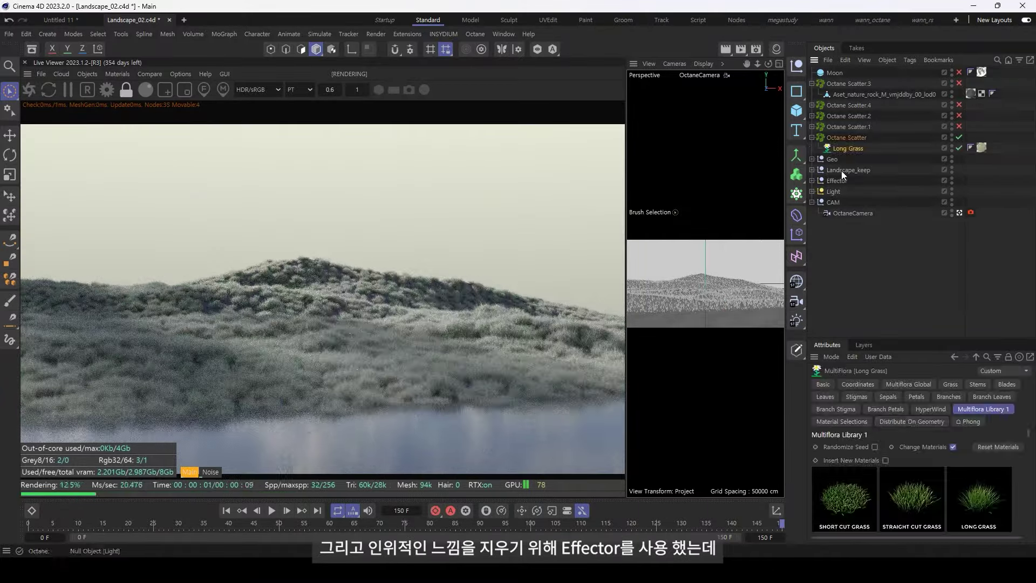
left_click(904, 384)
left_click_drag(918, 339, 918, 206)
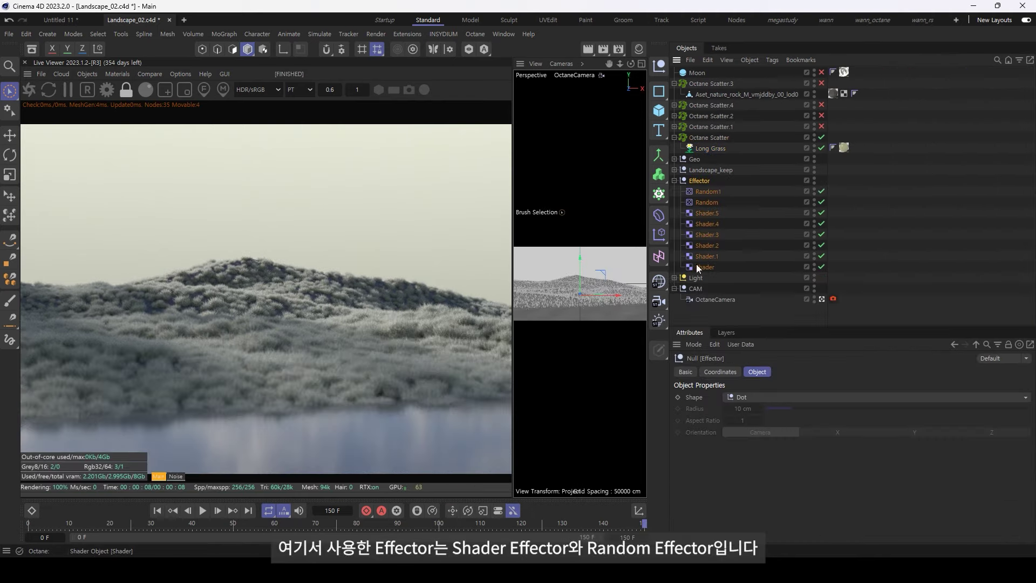
left_click(701, 267)
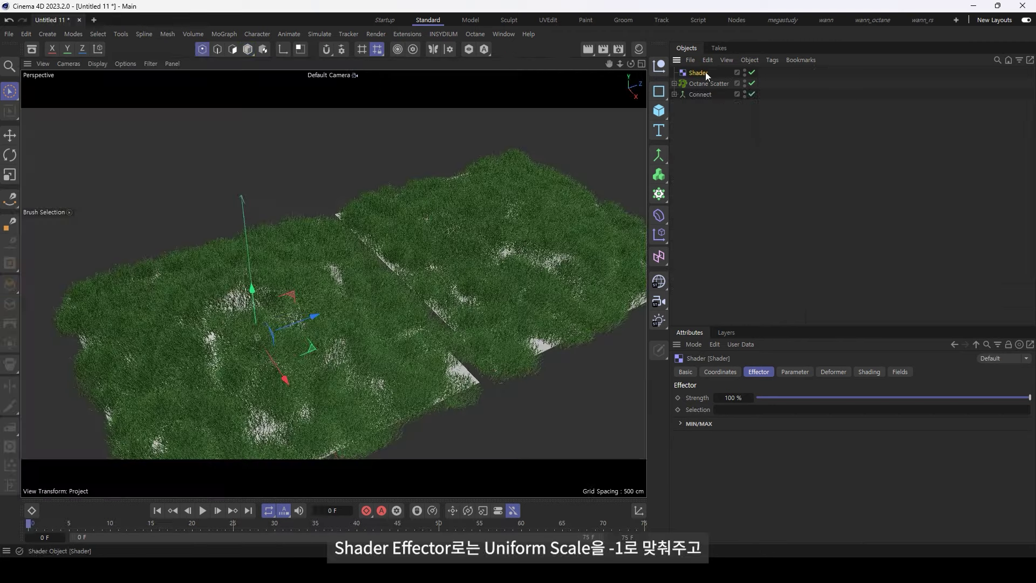
Add the Shader effector to Octane Scatter's effectors with a Noise shader.
left_click(795, 372)
left_click(701, 82)
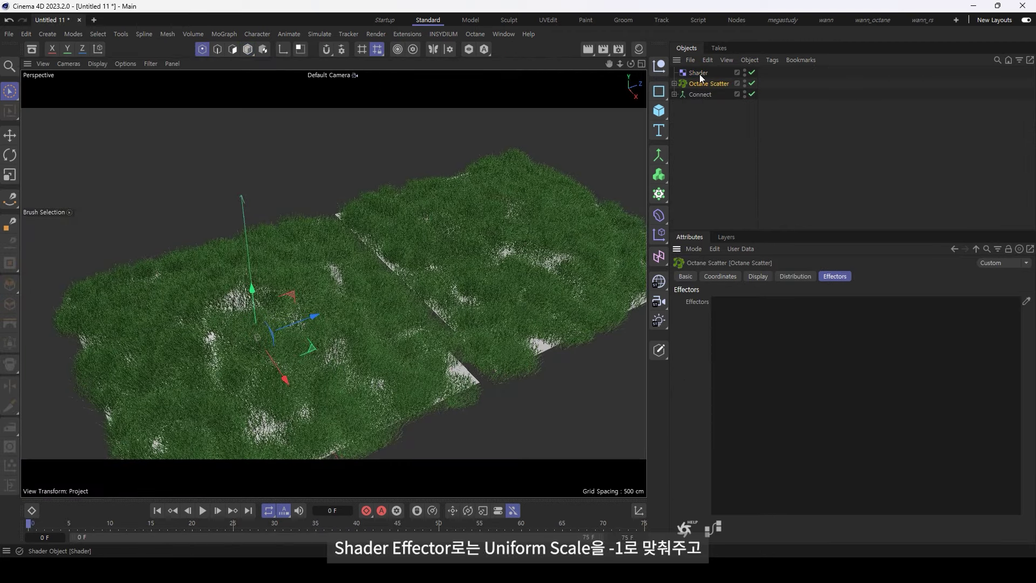
left_click(714, 316)
left_click(738, 144)
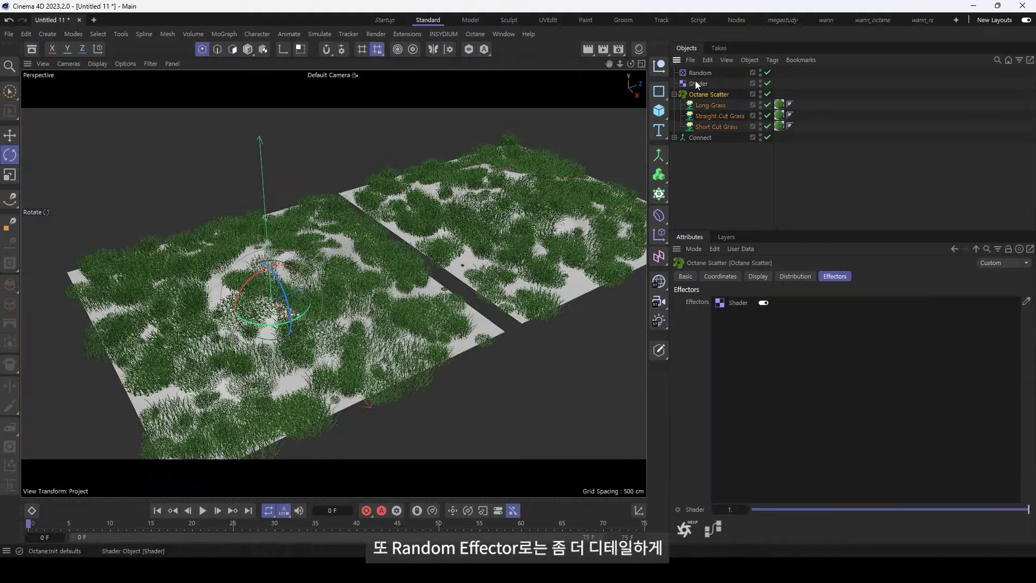
Set the Random effector to vary scale and rotation, with Position unchecked.
left_click(742, 339)
left_click(742, 360)
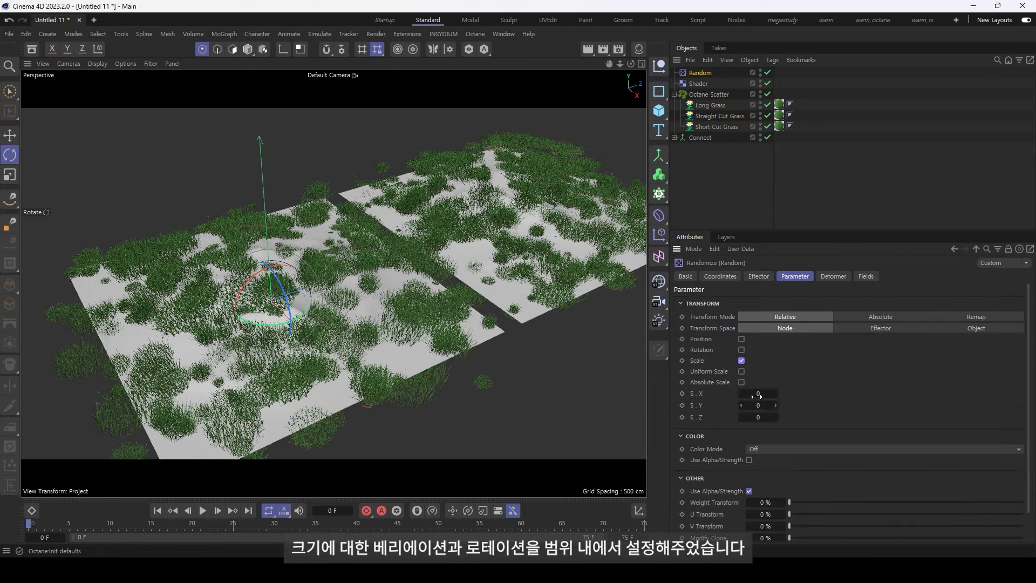
type("0.3")
left_click(742, 350)
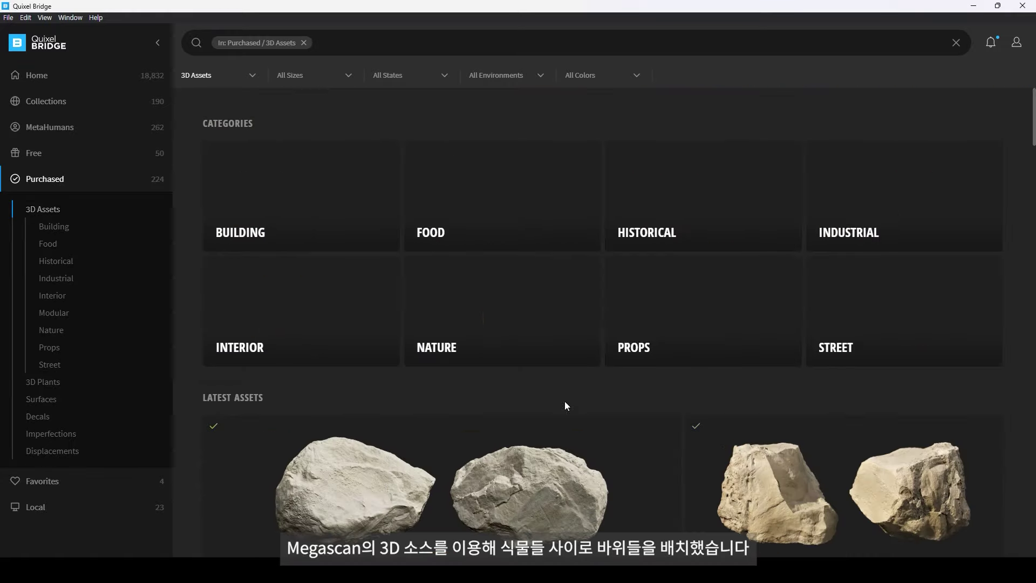
Inspect the Sandstone Rock asset as a rotatable full-screen 3D preview.
left_click(564, 431)
scroll(539, 410, "down", 6)
scroll(522, 387, "up", 3)
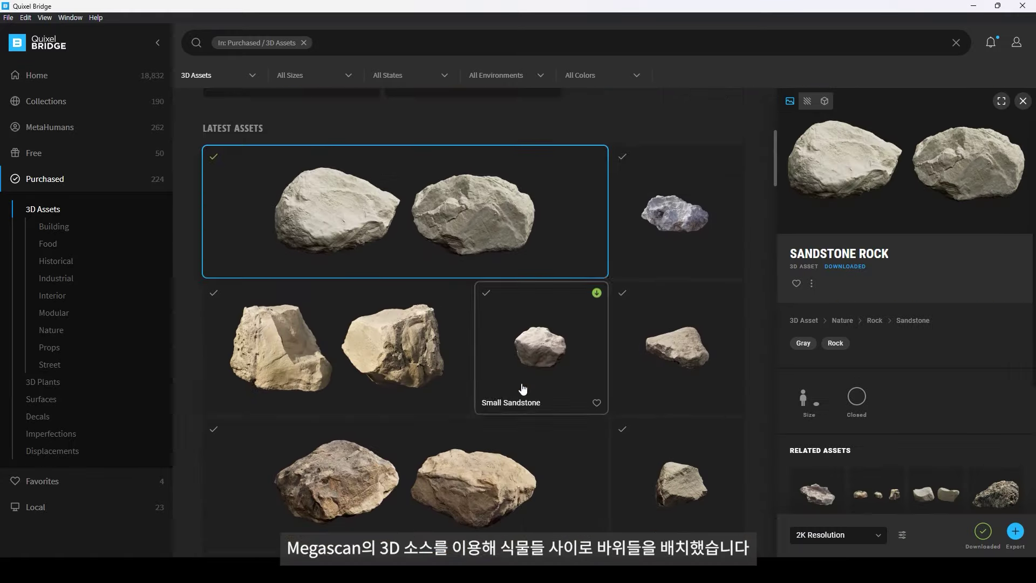
left_click(1002, 101)
left_click(47, 24)
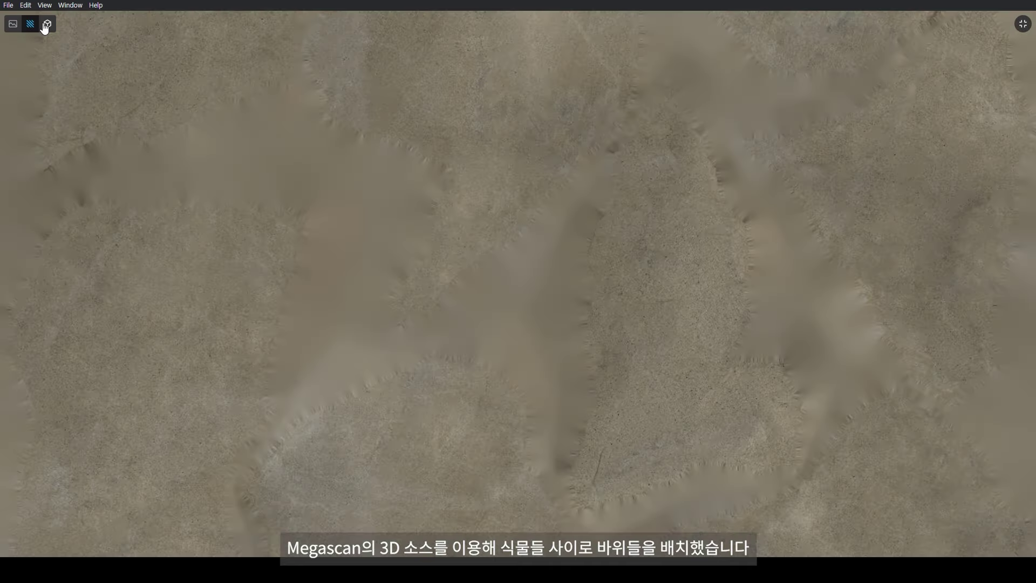
left_click_drag(522, 282, 743, 271)
key("Escape")
Find the Rippled Sand surface under Surfaces and preview it full screen.
scroll(485, 342, "up", 3)
scroll(486, 343, "down", 10)
scroll(485, 342, "down", 5)
scroll(486, 343, "down", 5)
scroll(486, 343, "down", 5)
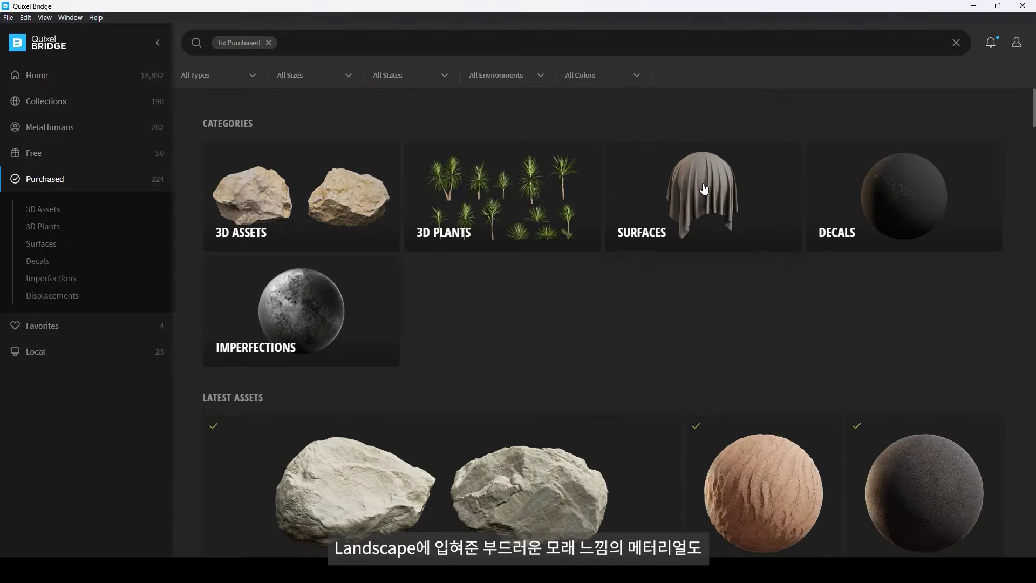
left_click(704, 189)
scroll(570, 334, "down", 5)
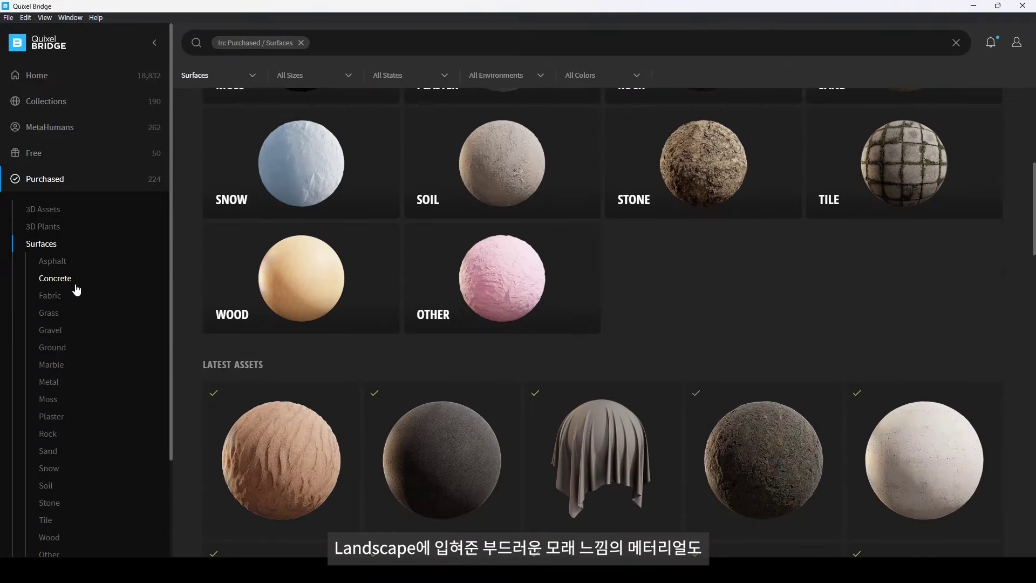
left_click(342, 398)
left_click(993, 106)
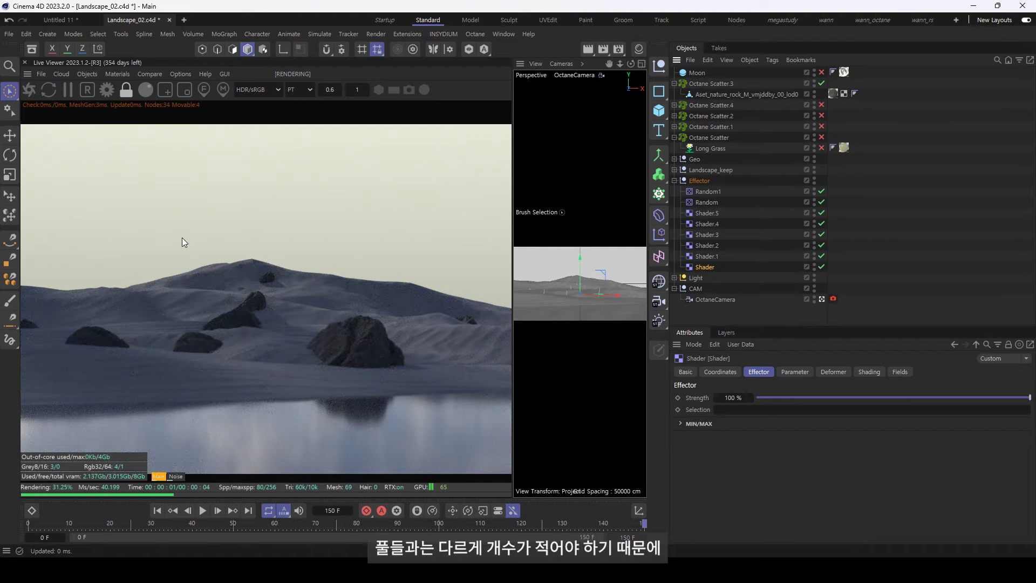
Scale up the rock object in the rock scatter.
left_click(712, 84)
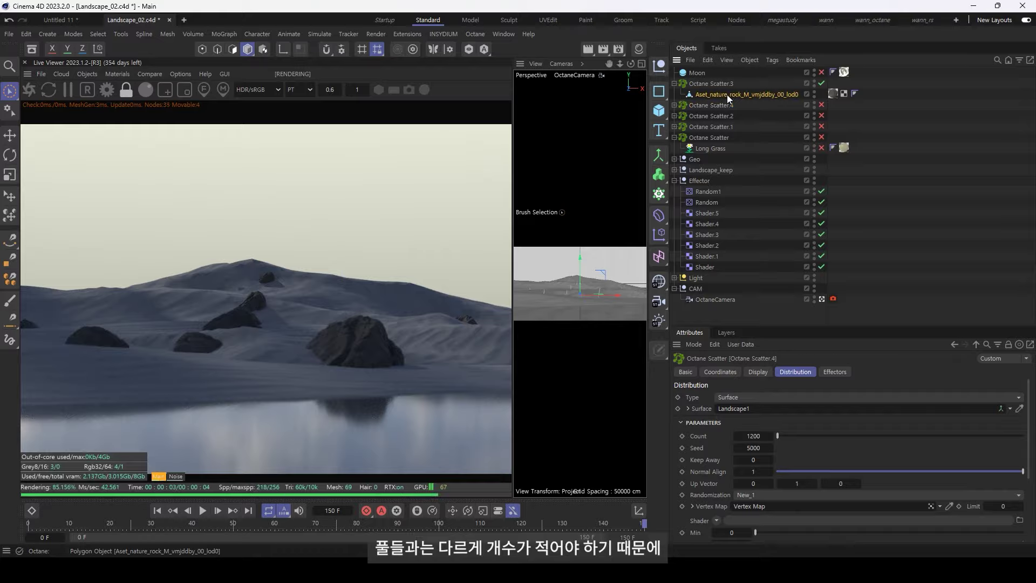
key("t")
left_click_drag(603, 310, 632, 312)
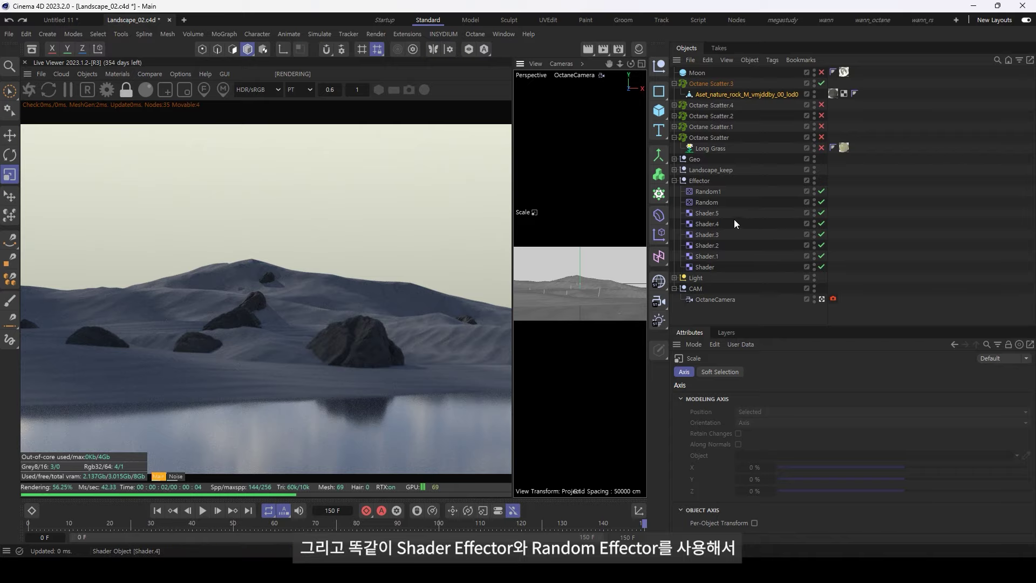
Select the Random1 effector, rotate the environment lighting, and close the node graph.
left_click(704, 192)
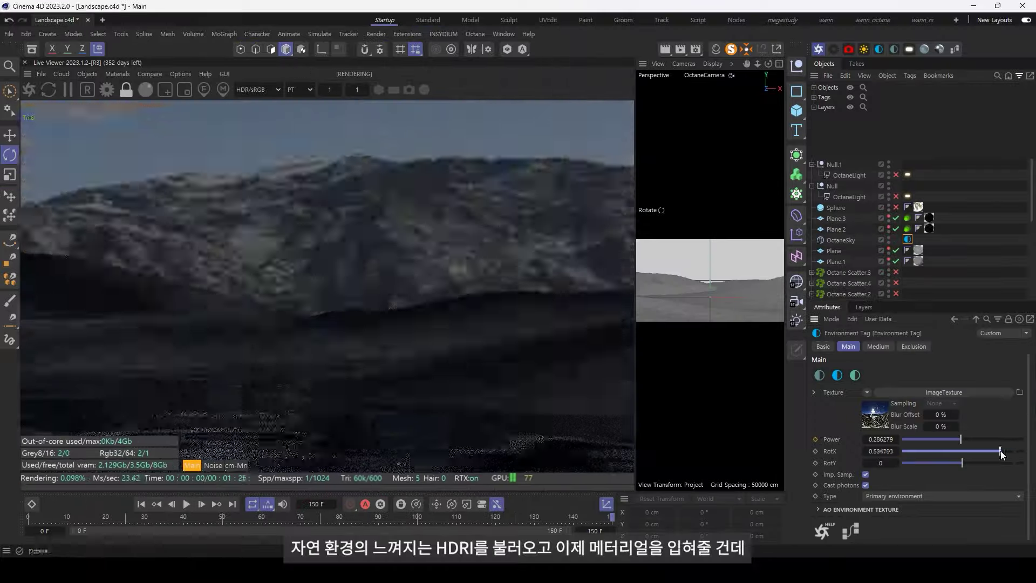
left_click_drag(1000, 451, 909, 460)
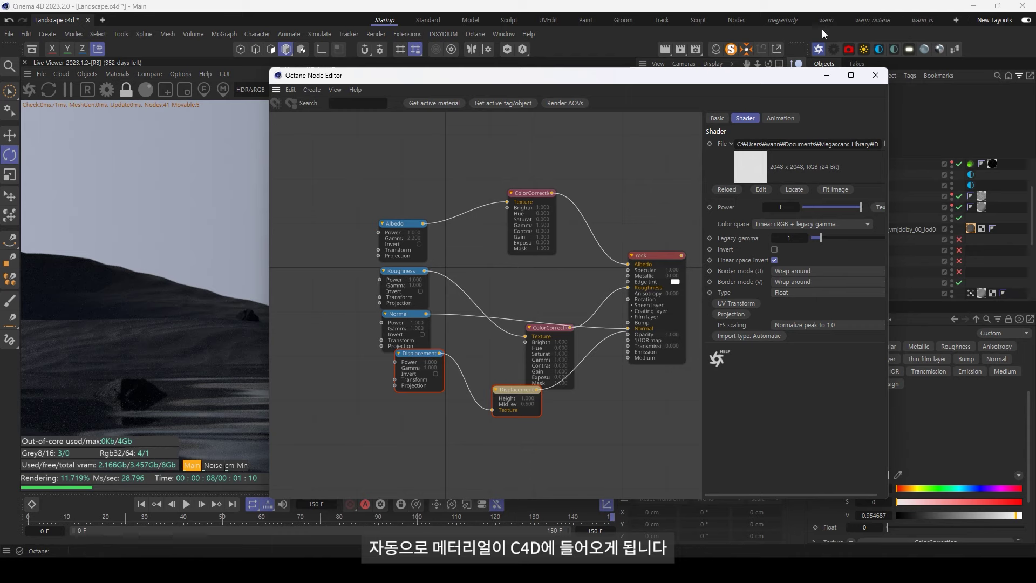
left_click(876, 76)
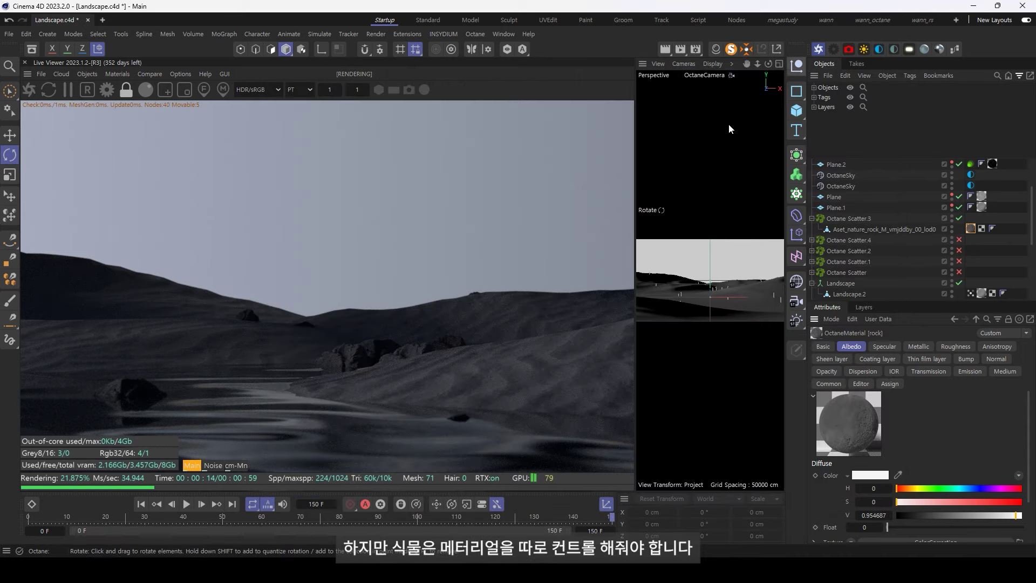
Make the Grass_01 material a Universal material in the Octane Node Editor.
double_click(705, 163)
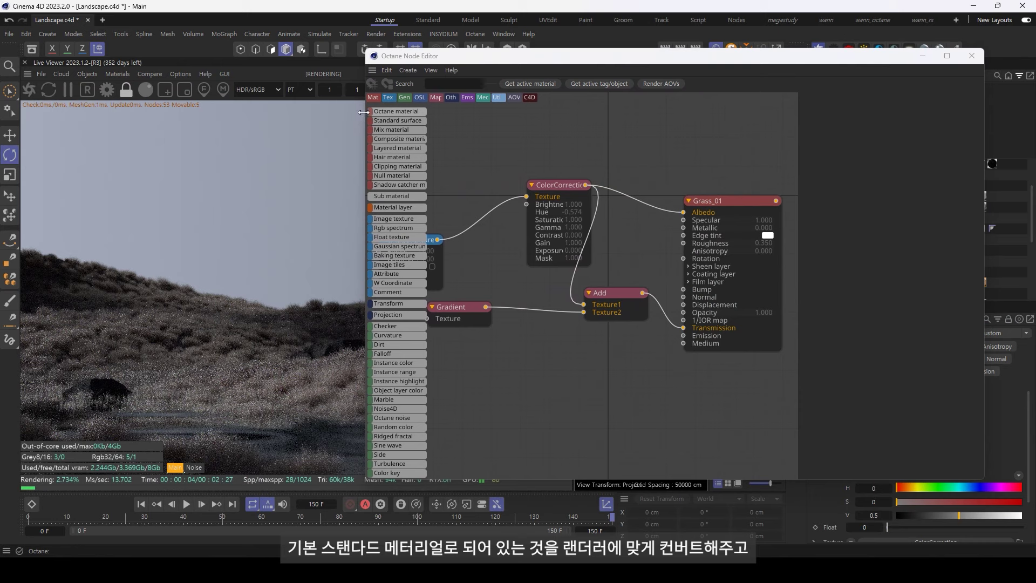
left_click(981, 287)
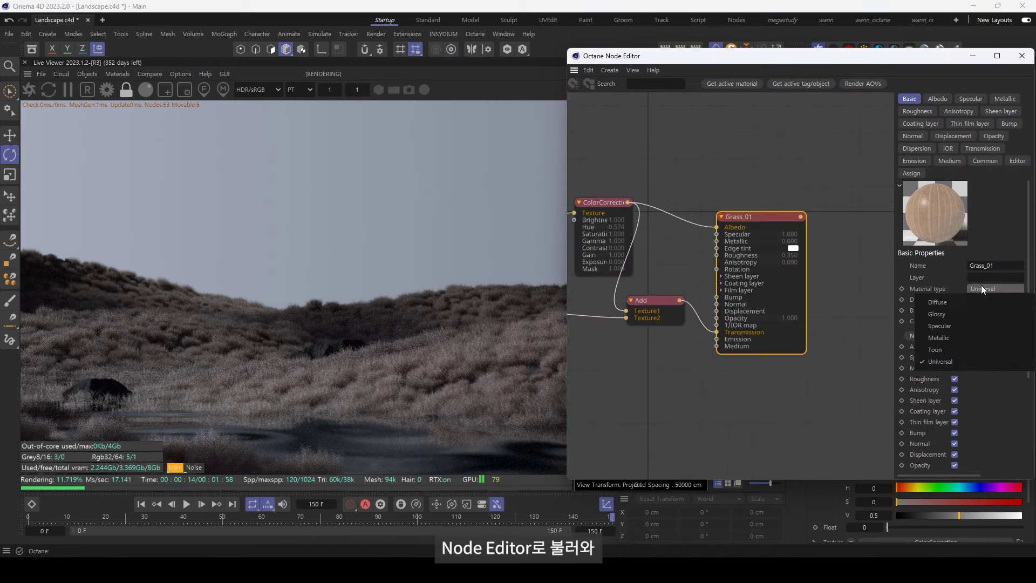
left_click(948, 362)
Arrange the ImageTexture, Gradient, Add and ColorCorrection nodes that feed the grass Transmission.
middle_click_drag(589, 283, 727, 310)
left_click(621, 278)
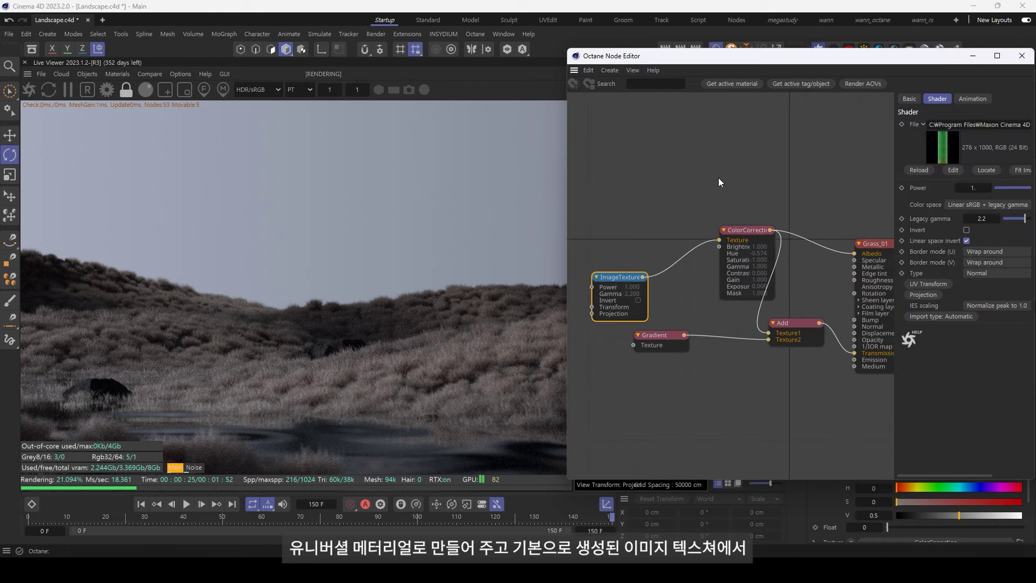
left_click_drag(620, 277, 653, 242)
middle_click_drag(785, 285, 749, 273)
left_click_drag(772, 312, 791, 308)
left_click_drag(713, 218, 704, 220)
left_click(620, 323)
left_click_drag(567, 162, 451, 162)
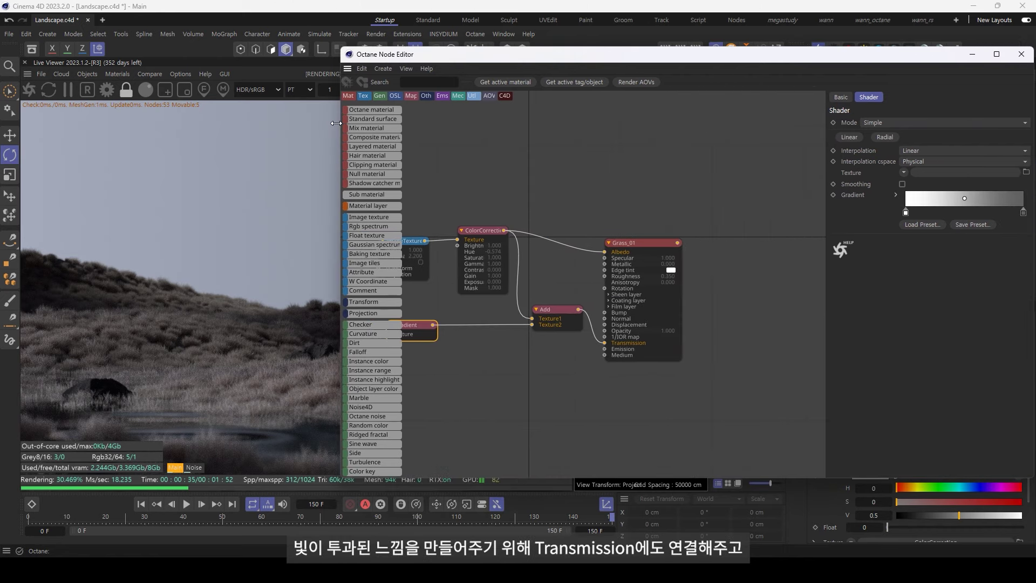
Shift the ColorCorrection hue on Grass_01 and Grass_02 toward purple.
left_click(791, 250)
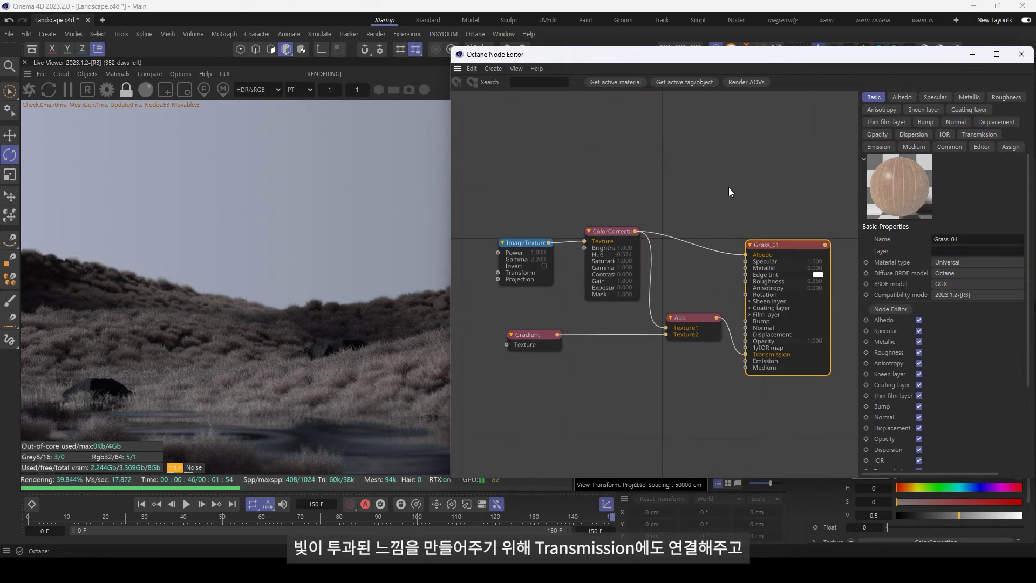
left_click(609, 260)
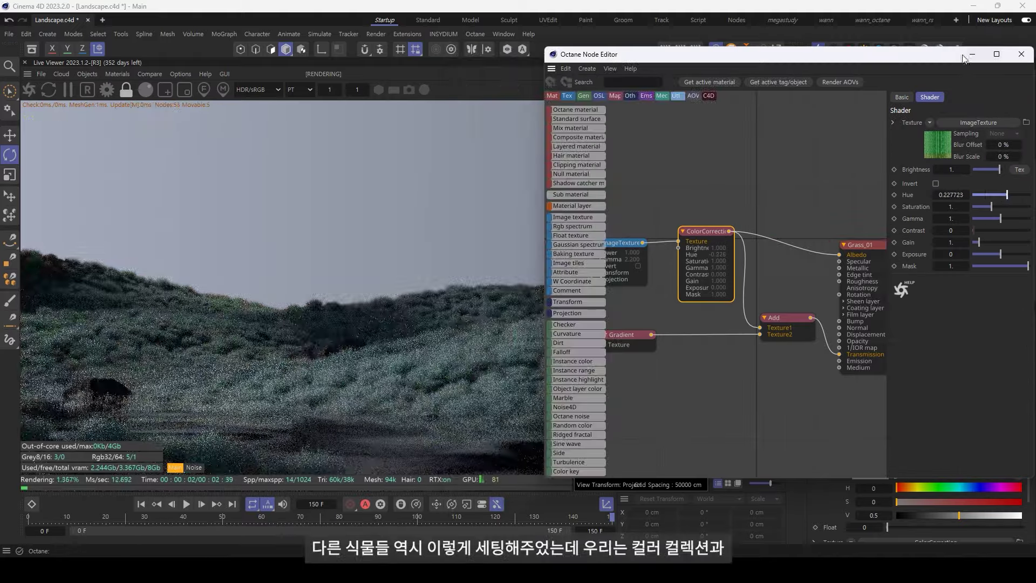
left_click_drag(1007, 194, 1014, 195)
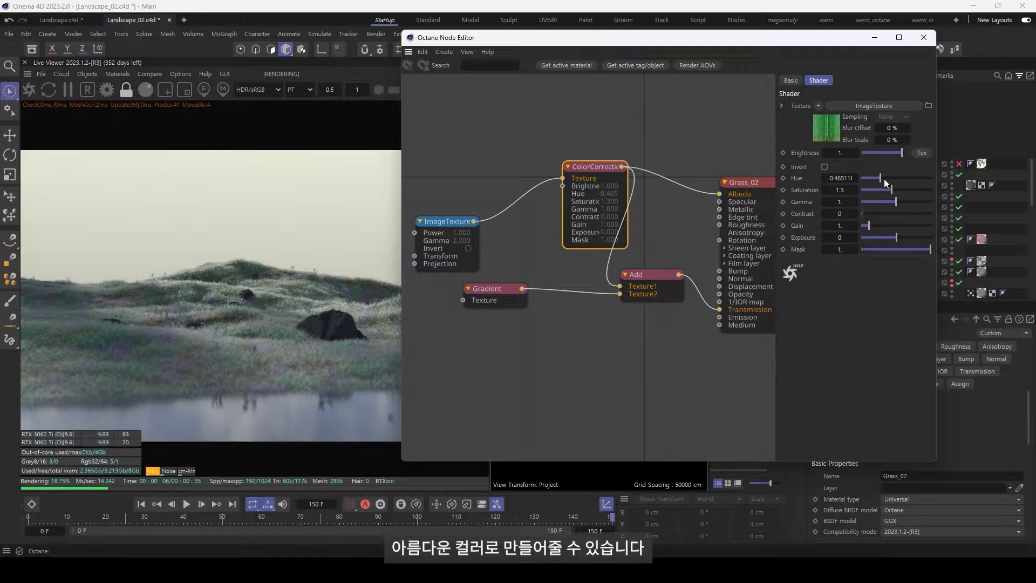
left_click_drag(884, 180, 865, 178)
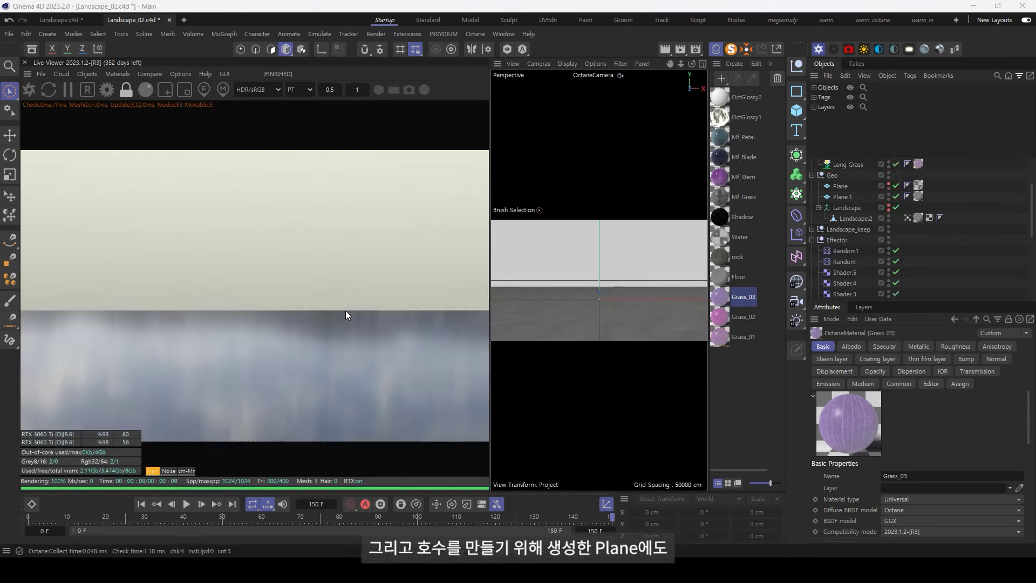
Apply the Water material to the Plane.1 lake plane.
left_click(594, 333)
double_click(918, 197)
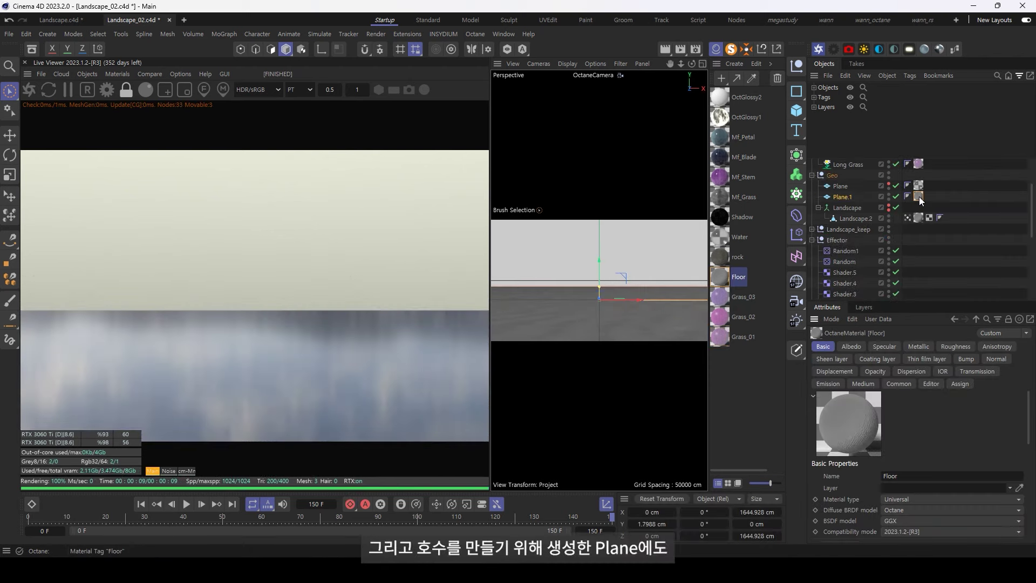
left_click_drag(920, 200, 919, 197)
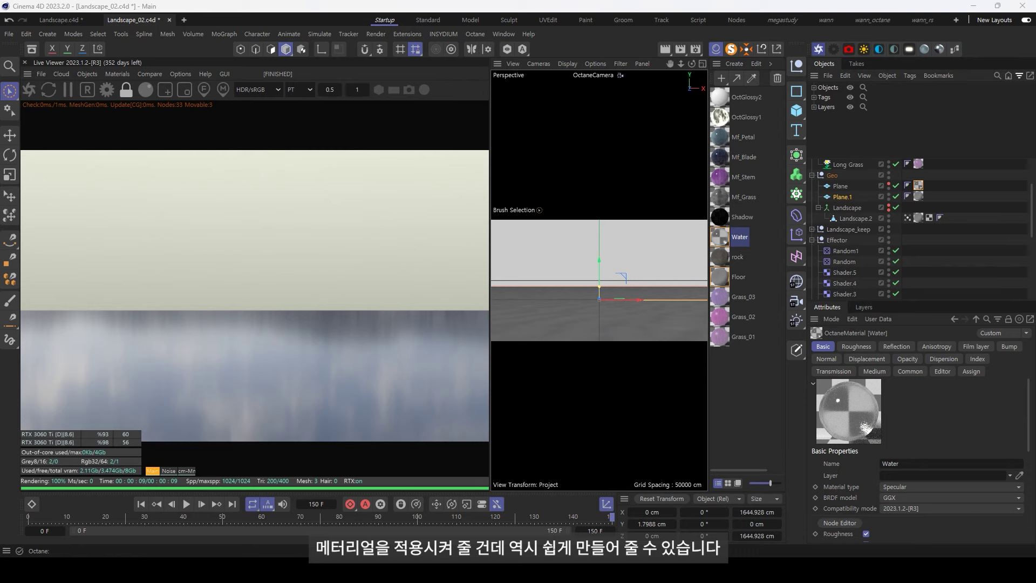
left_click(841, 523)
left_click_drag(932, 261, 1013, 260)
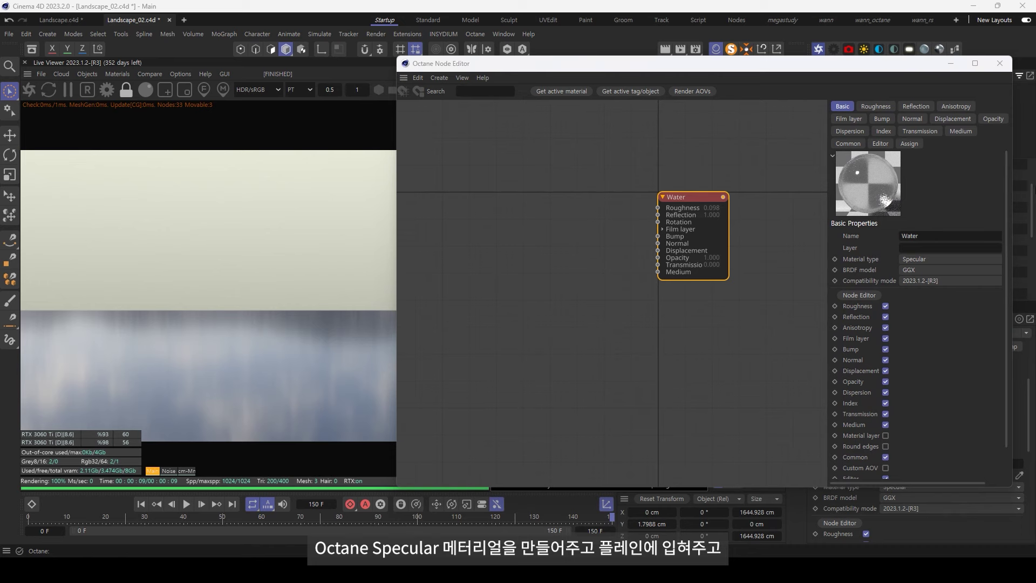
Add a Turbulence node to the Water Bump input and raise its power and offset.
left_click(593, 260)
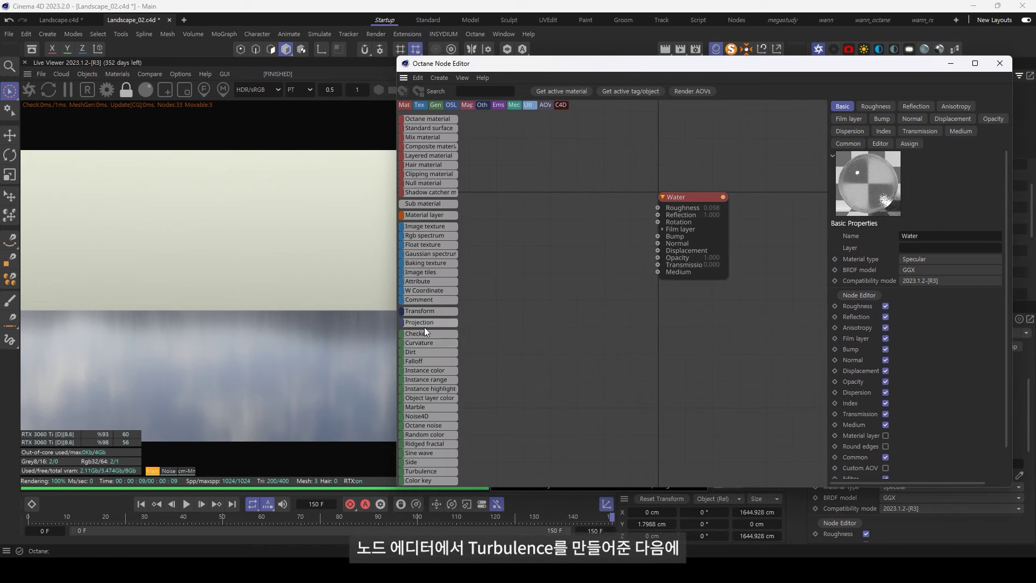
left_click_drag(424, 471, 527, 249)
left_click_drag(658, 269, 658, 236)
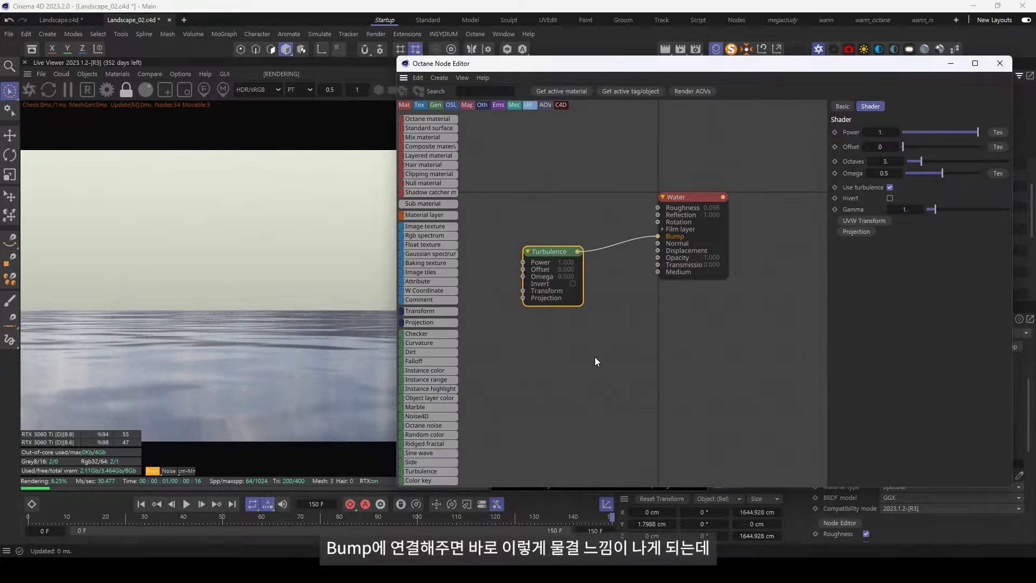
left_click_drag(978, 132, 992, 134)
mouse_move(903, 147)
left_mouse_down()
mouse_move(974, 150)
mouse_move(909, 146)
mouse_move(986, 176)
mouse_move(970, 160)
mouse_move(921, 168)
mouse_move(941, 146)
left_mouse_up()
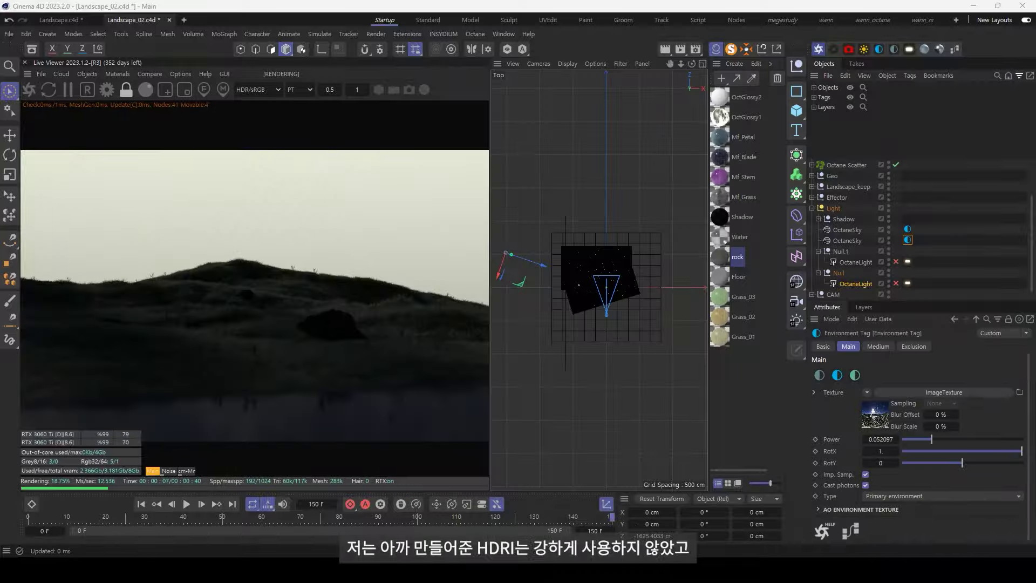
Enable the area light under Null.1 and rotate Null.1's heading to about 59°.
left_click(905, 147)
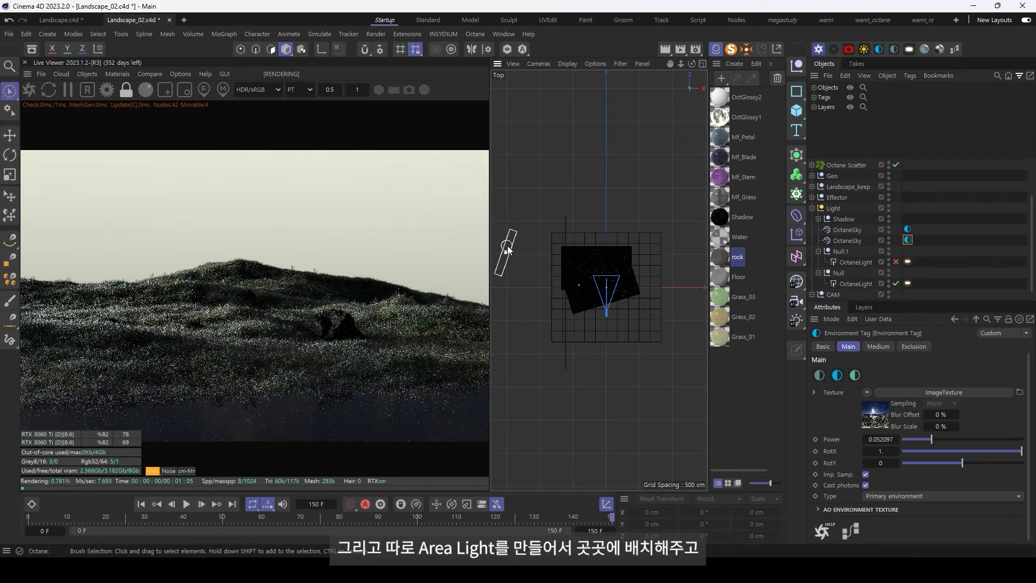
left_click(896, 262)
left_click(840, 252)
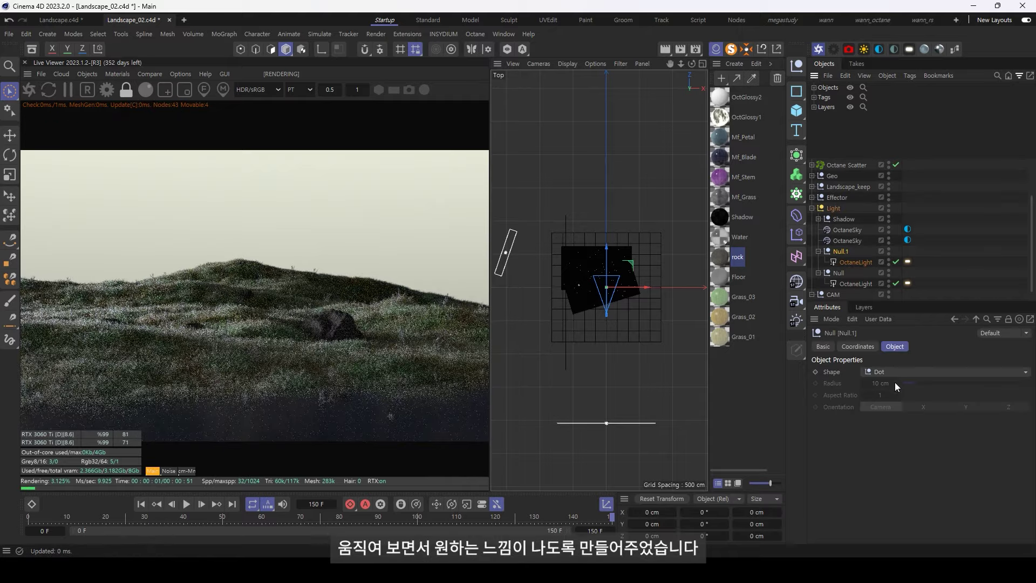
left_click(868, 350)
left_click_drag(926, 387, 932, 386)
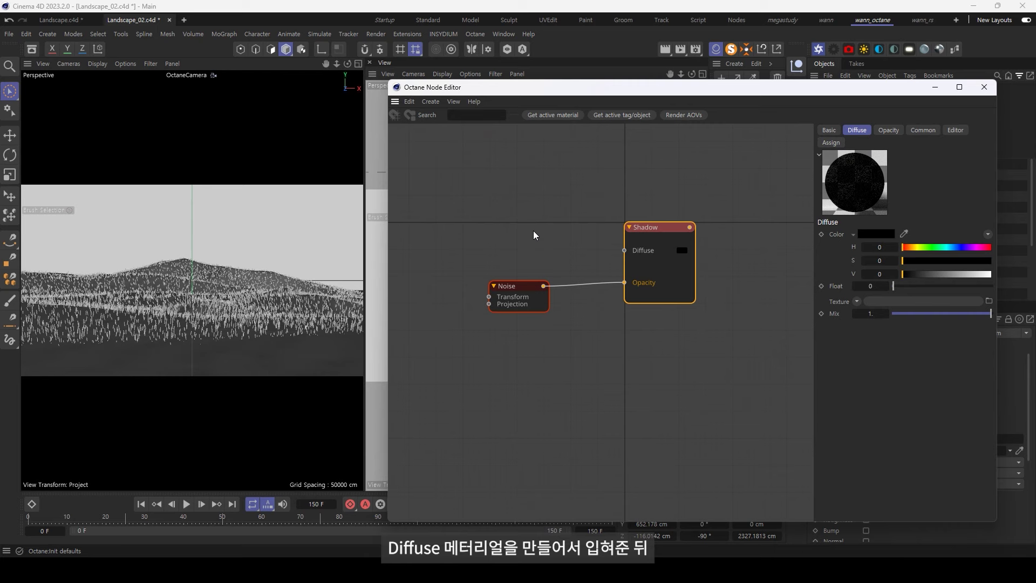
Review the Shadow material's Noise opacity node, trying and then undoing a Low Clip change.
left_click(829, 130)
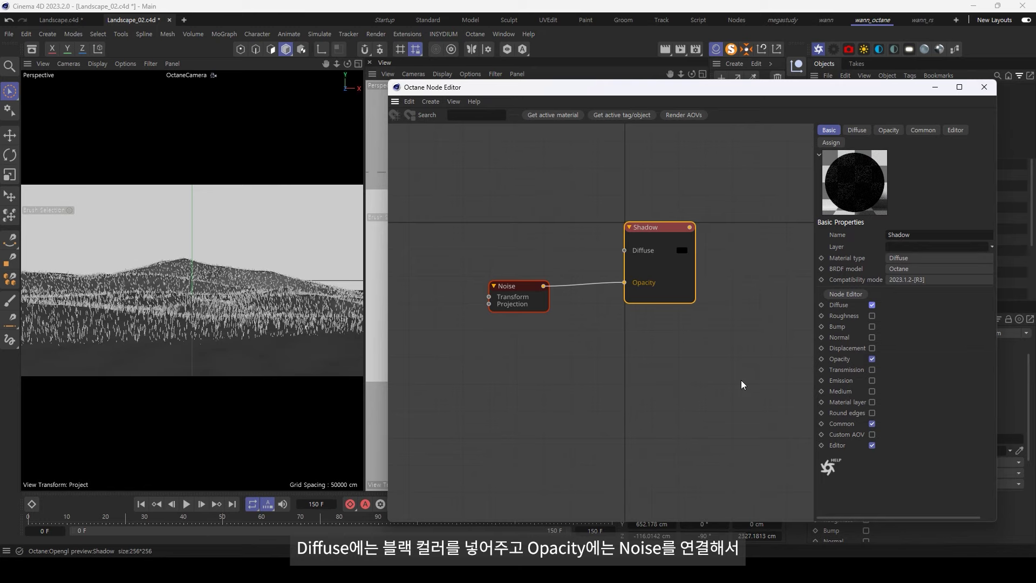
left_click(519, 294)
left_click_drag(448, 87, 443, 223)
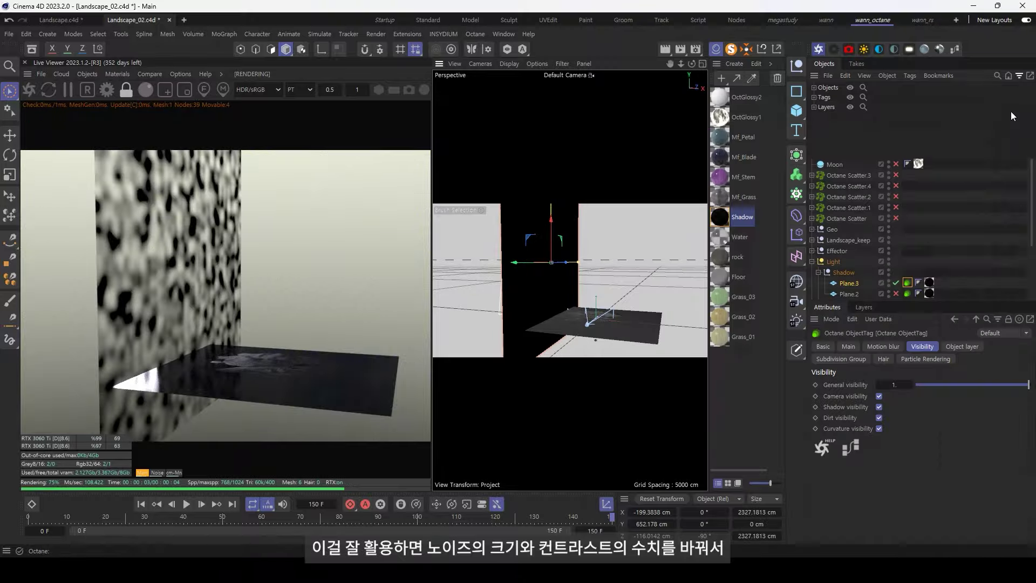
scroll(590, 261, "up", 6)
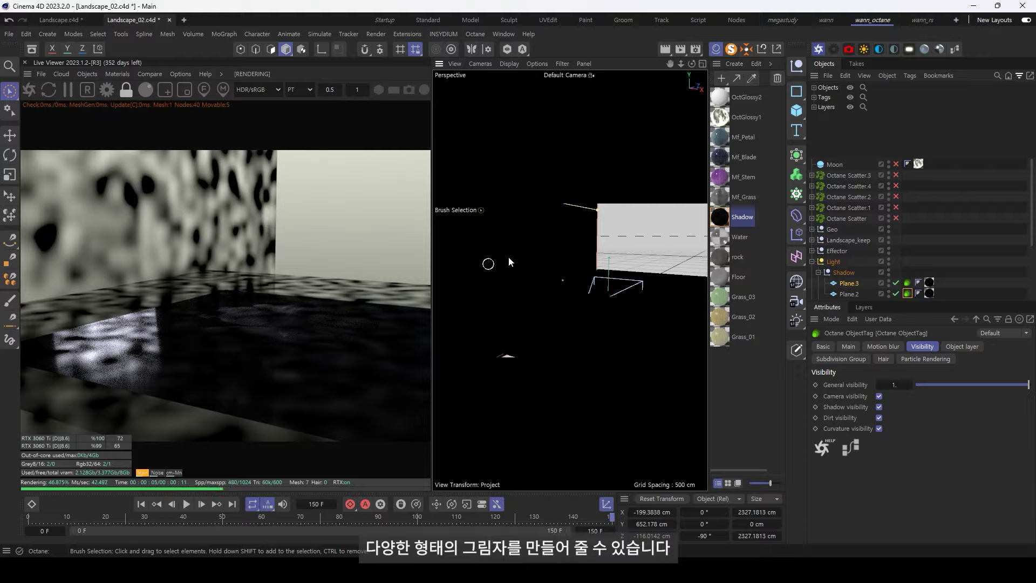
double_click(930, 282)
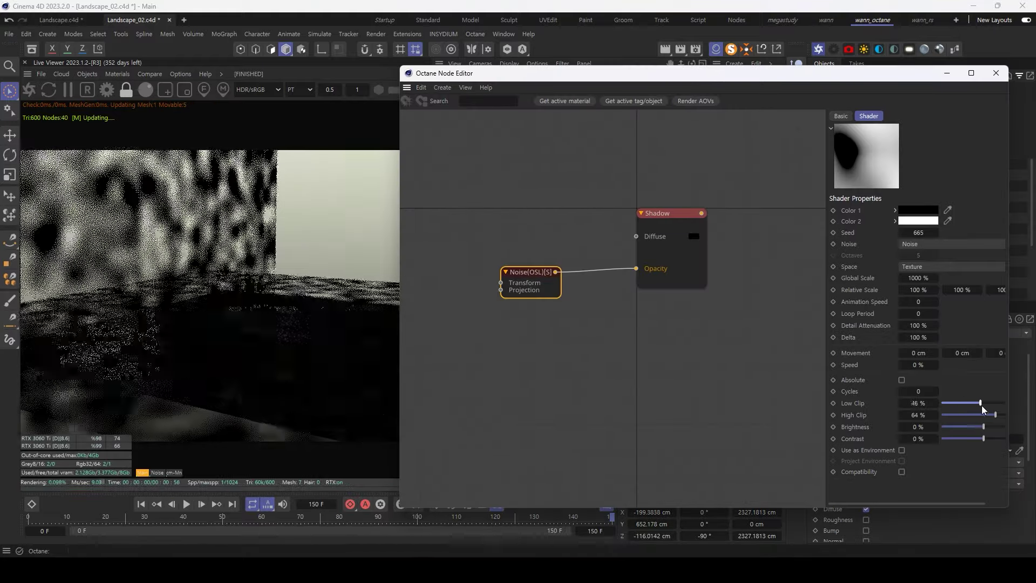
left_click_drag(995, 415, 987, 415)
key("ctrl+z")
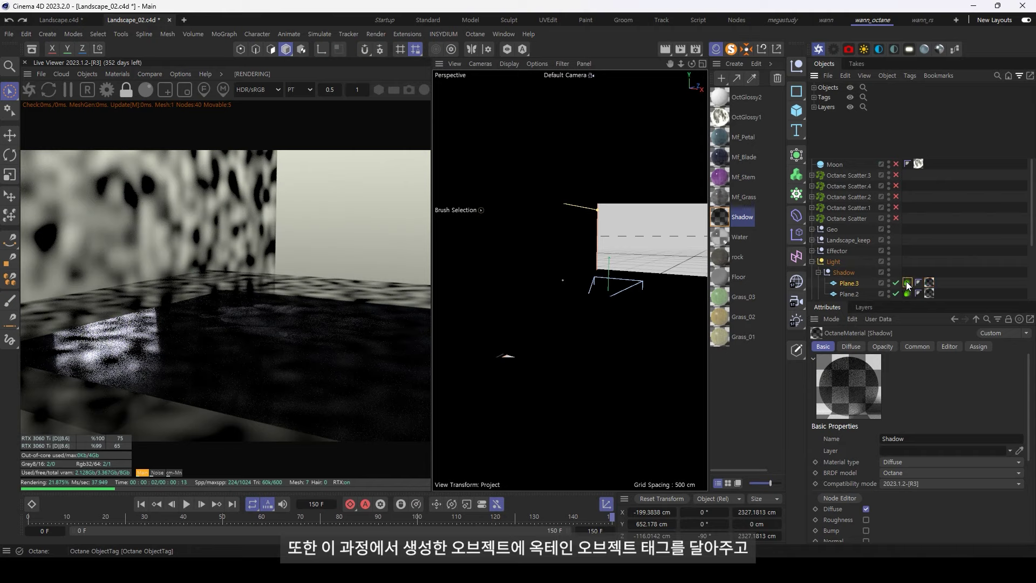
Turn off camera visibility in the shadow planes' Octane tags and re-enable Octane Scatter.3.
left_click(908, 283)
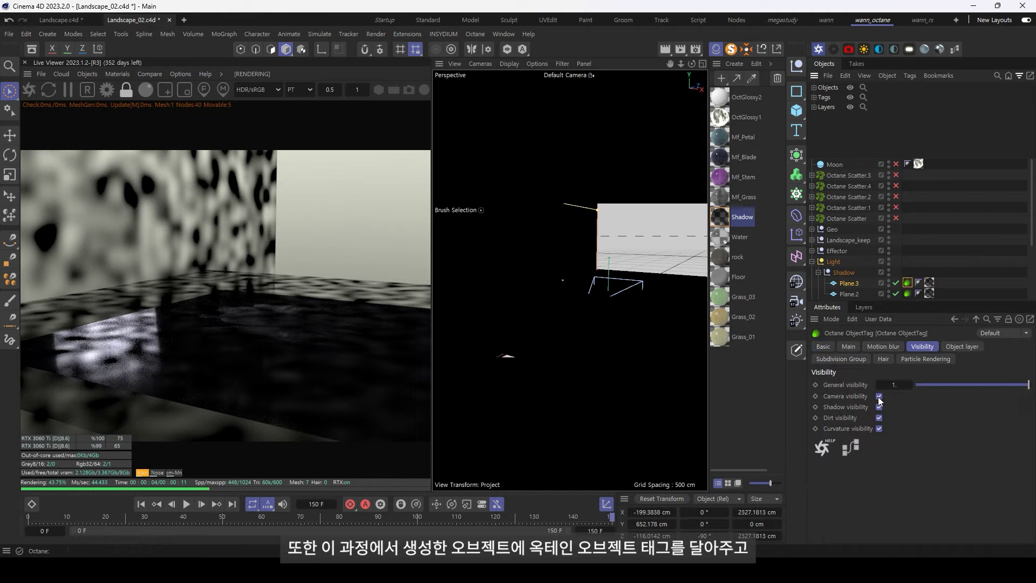
left_click(880, 396)
left_click(879, 396)
left_click(908, 294)
left_click(879, 396)
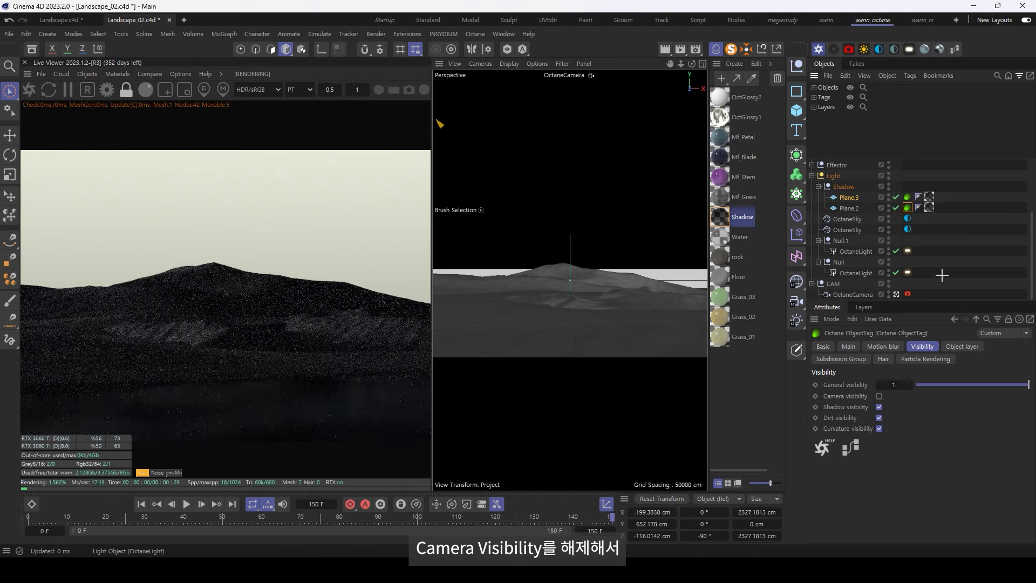
left_click(898, 244)
left_click(896, 175)
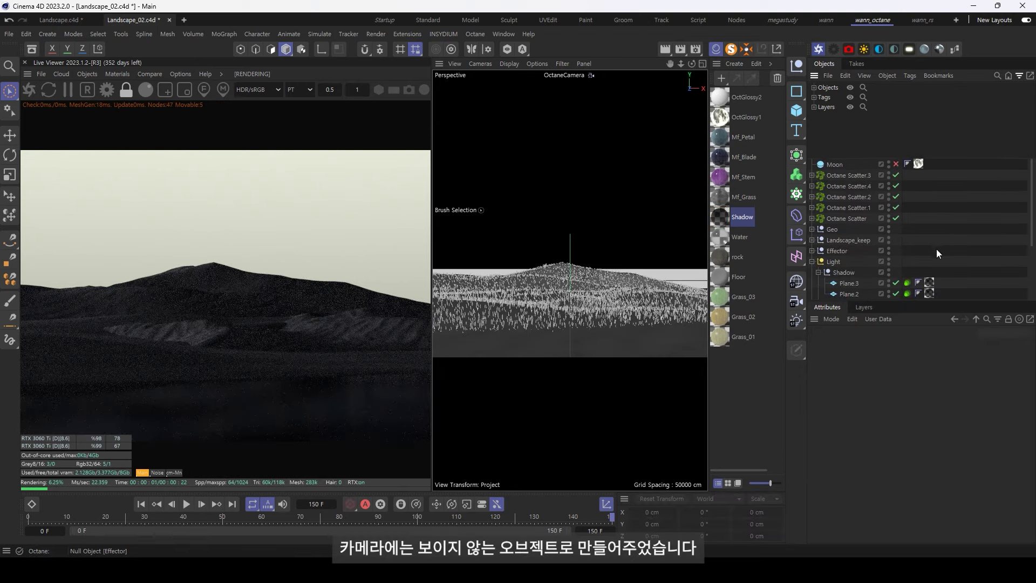
scroll(824, 207, "down", 2)
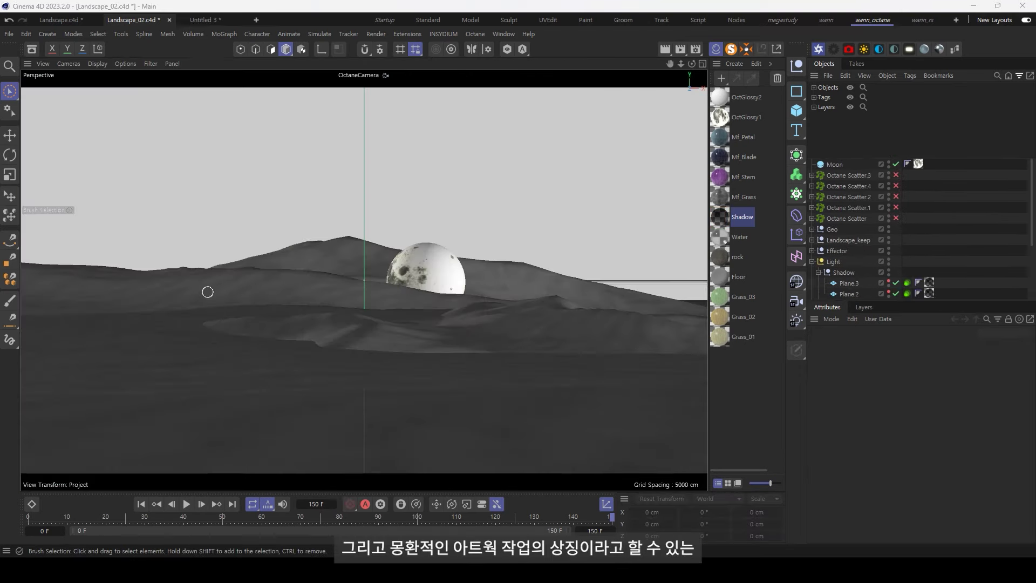
Wire the Moon material's Texture Emission into OctGlossy1's Emission input and close the node editor.
left_click(432, 269)
scroll(842, 242, "down", 3)
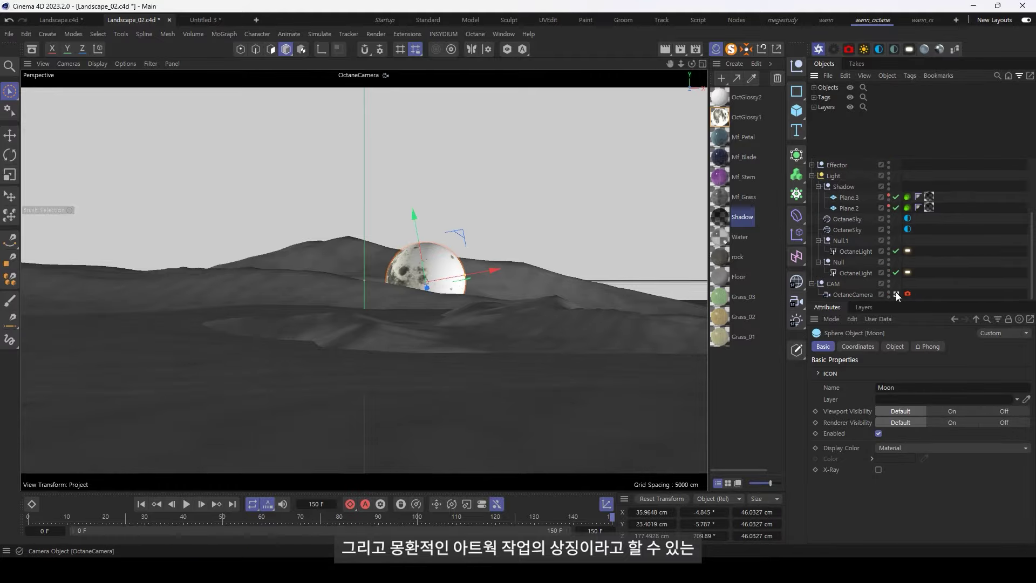
left_click(896, 294)
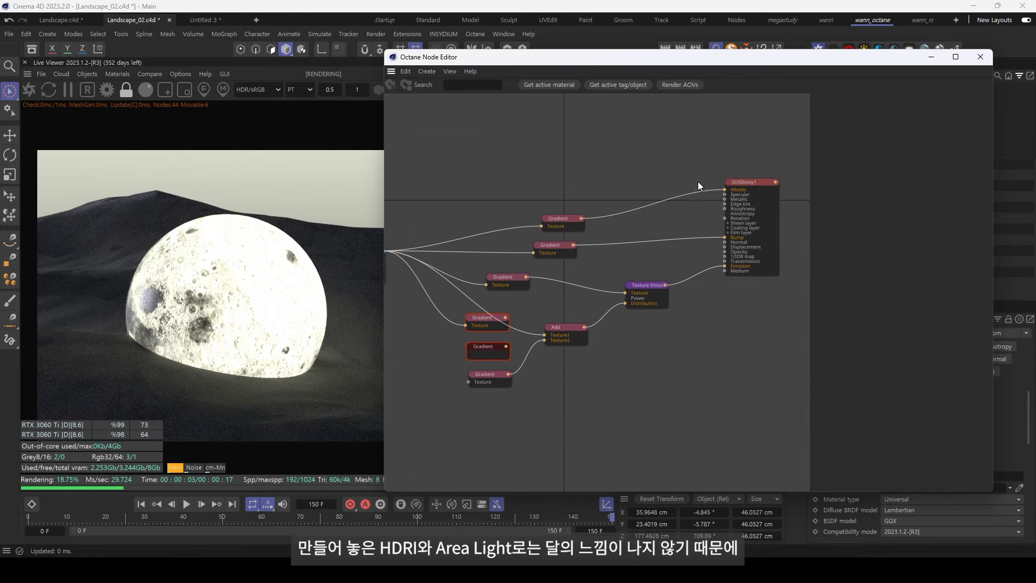
double_click(694, 273)
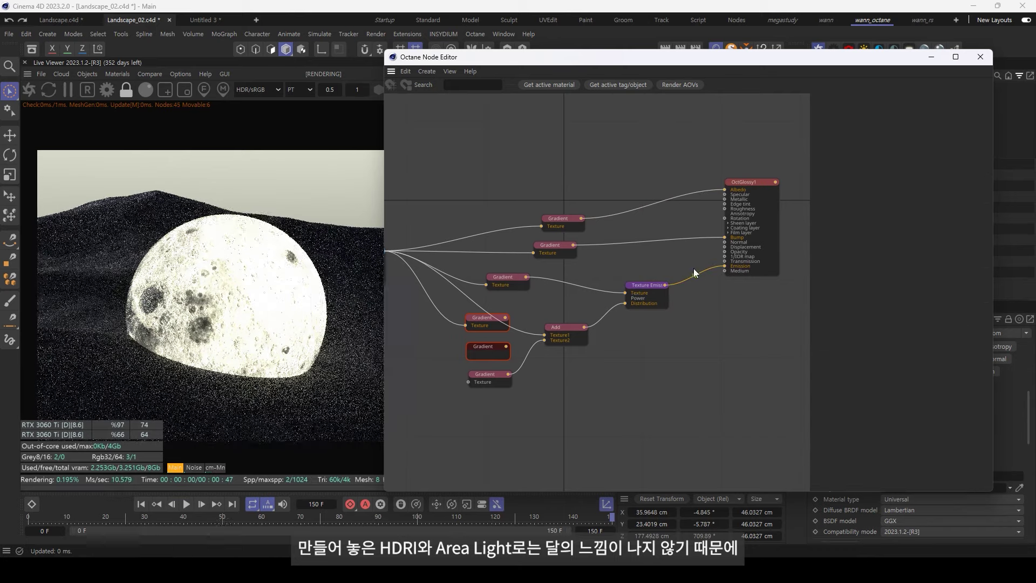
left_click_drag(666, 285, 724, 266)
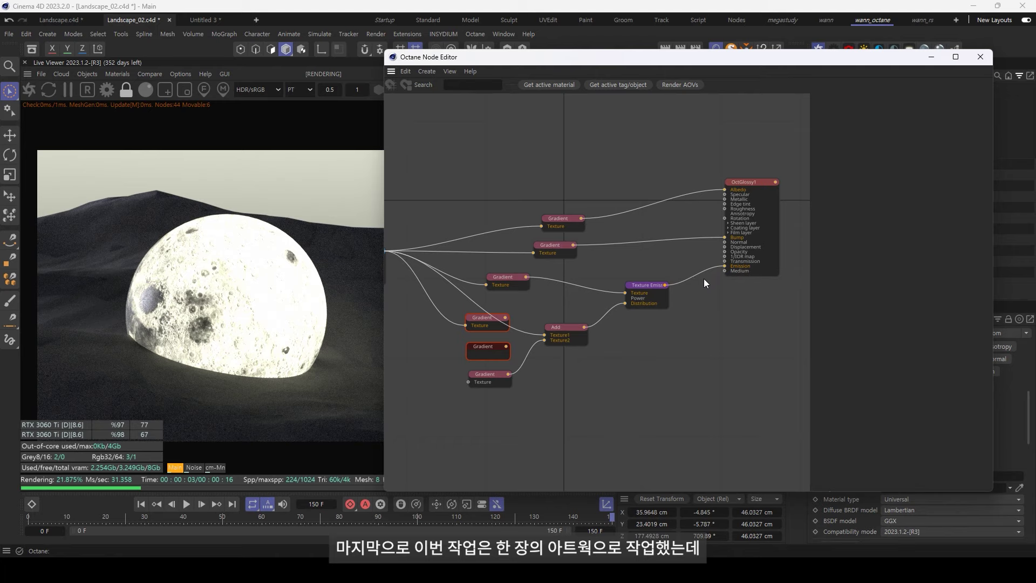
left_click(931, 57)
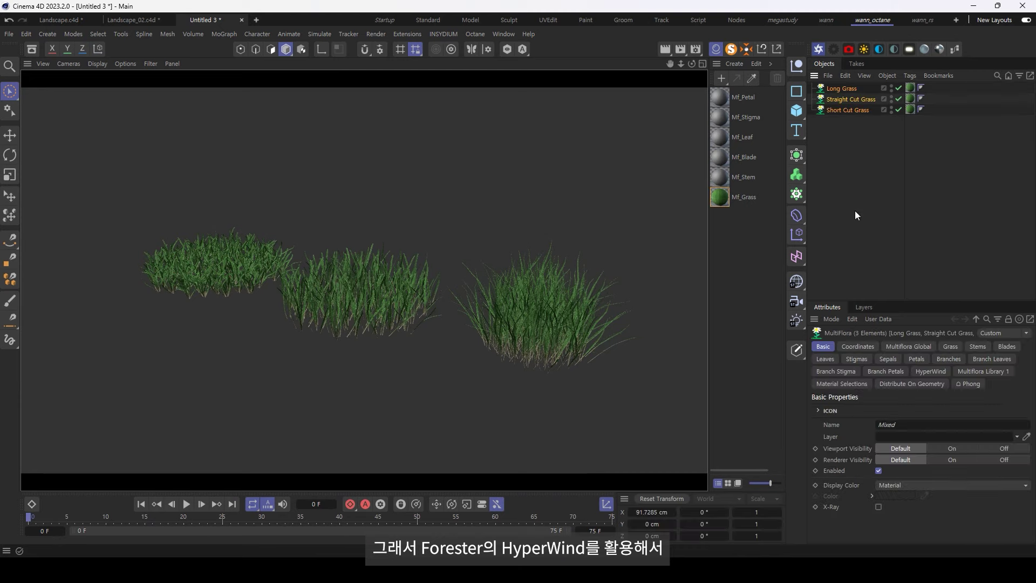
Preview the grass HyperWind with Wind Speed 0.53 and Global Multiplier 2.52, then move the moon.
left_click(932, 371)
key("F8")
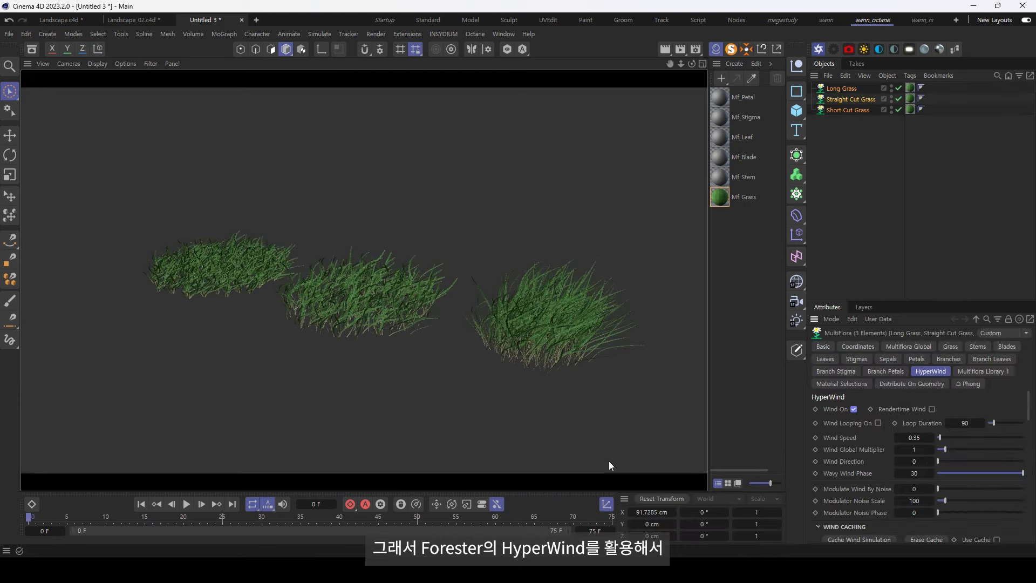
left_click_drag(953, 439, 959, 449)
left_click_drag(938, 489, 981, 489)
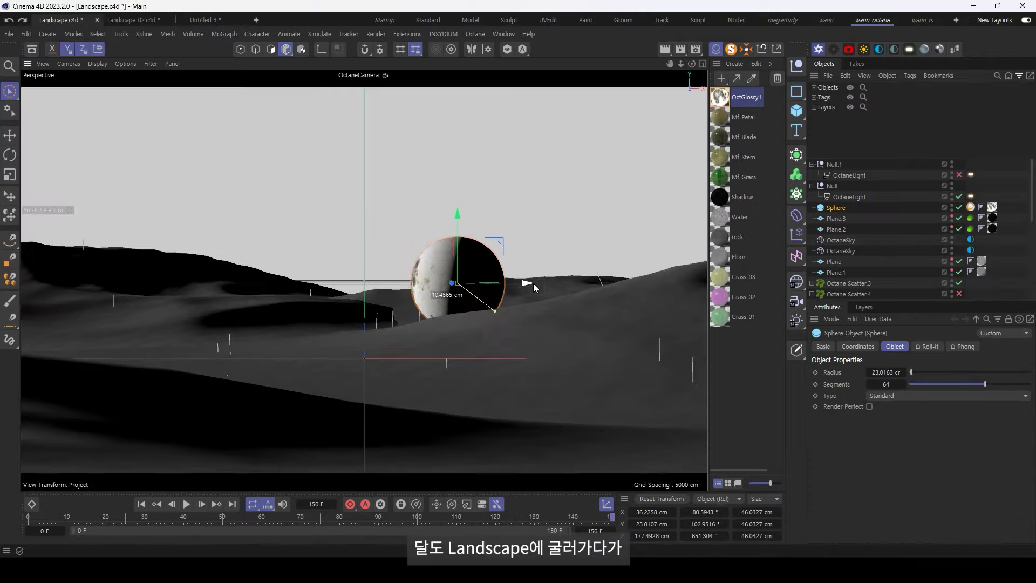
mouse_move(533, 283)
left_mouse_down()
mouse_move(623, 294)
mouse_move(396, 306)
mouse_move(408, 307)
left_mouse_up()
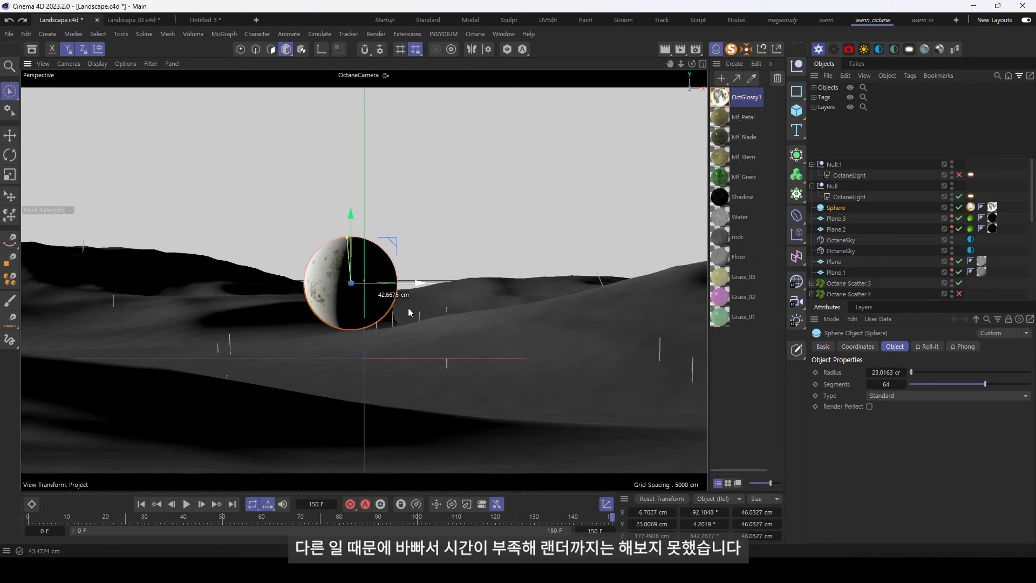
Slide the moon sphere further right along the hill line.
mouse_move(408, 313)
left_mouse_down()
mouse_move(567, 326)
mouse_move(548, 331)
left_mouse_up()
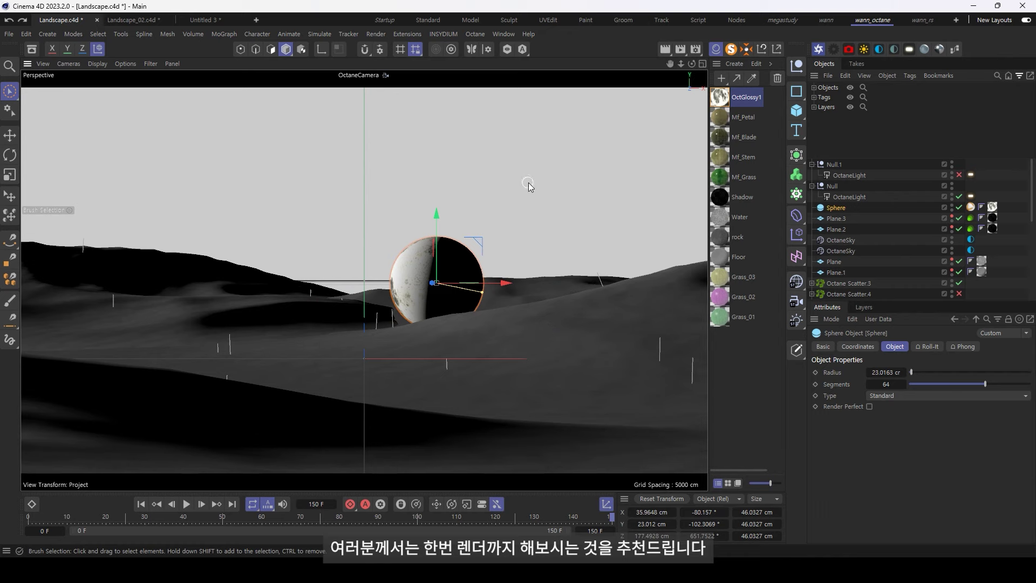